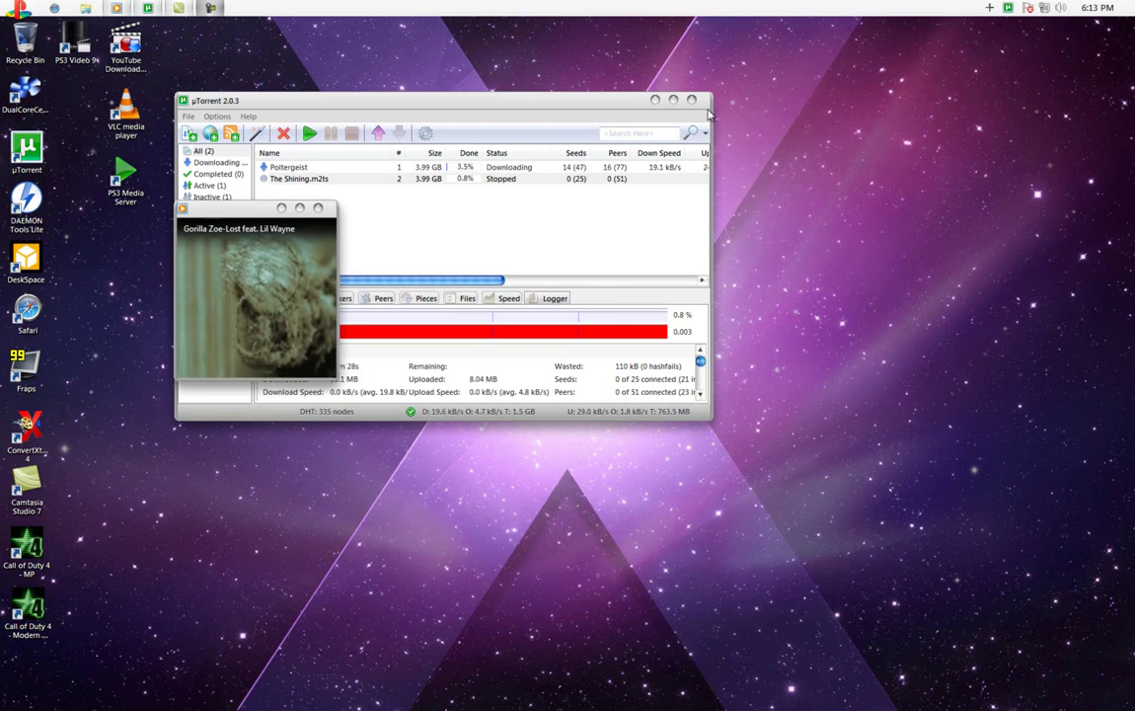
# - Minimize the media player window, and view how the current theme styles the Start menu
pyautogui.click(282, 210)
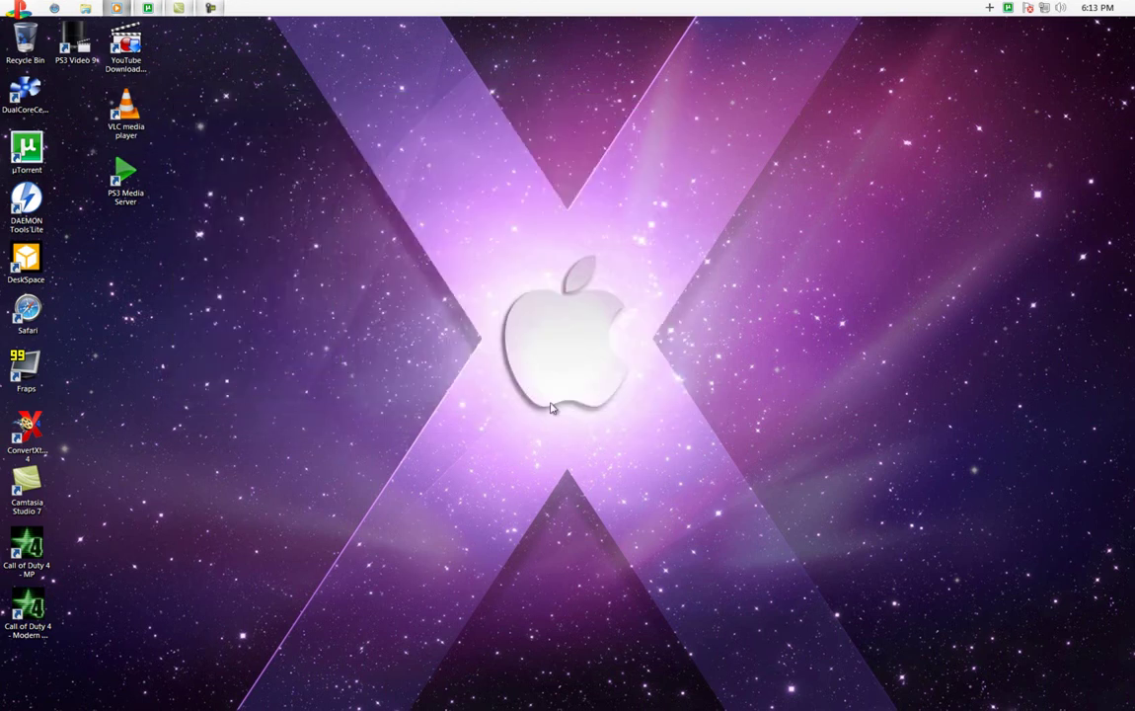
pyautogui.click(16, 10)
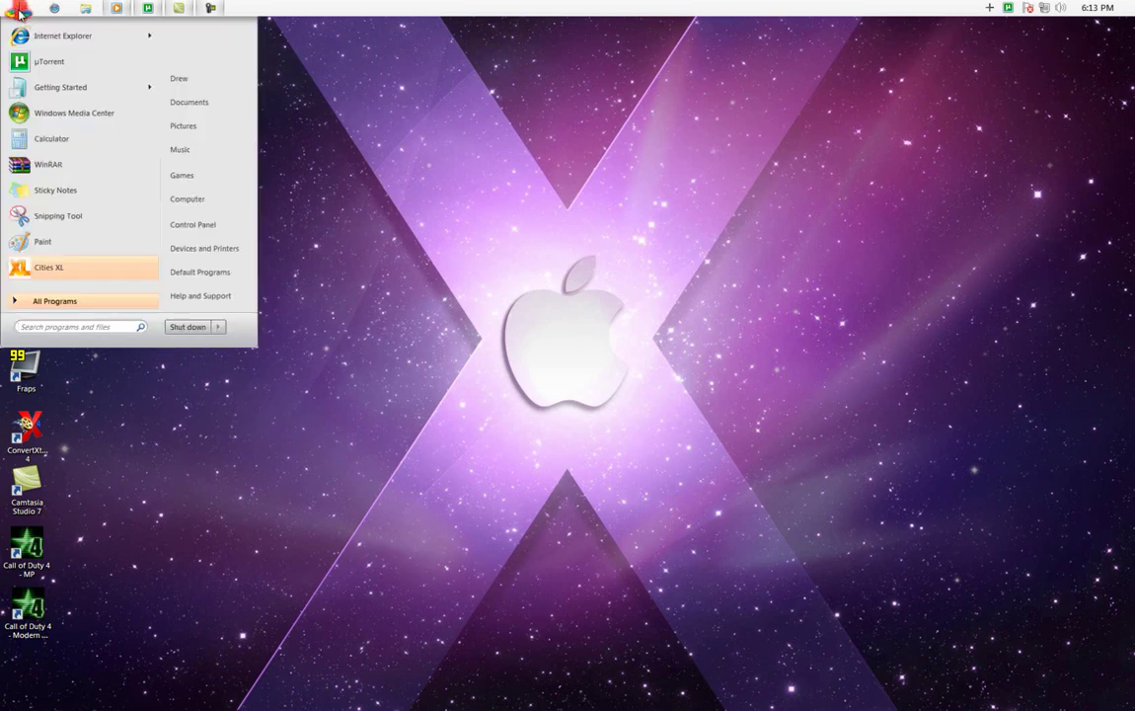
pyautogui.click(19, 12)
pyautogui.click(22, 12)
pyautogui.click(17, 10)
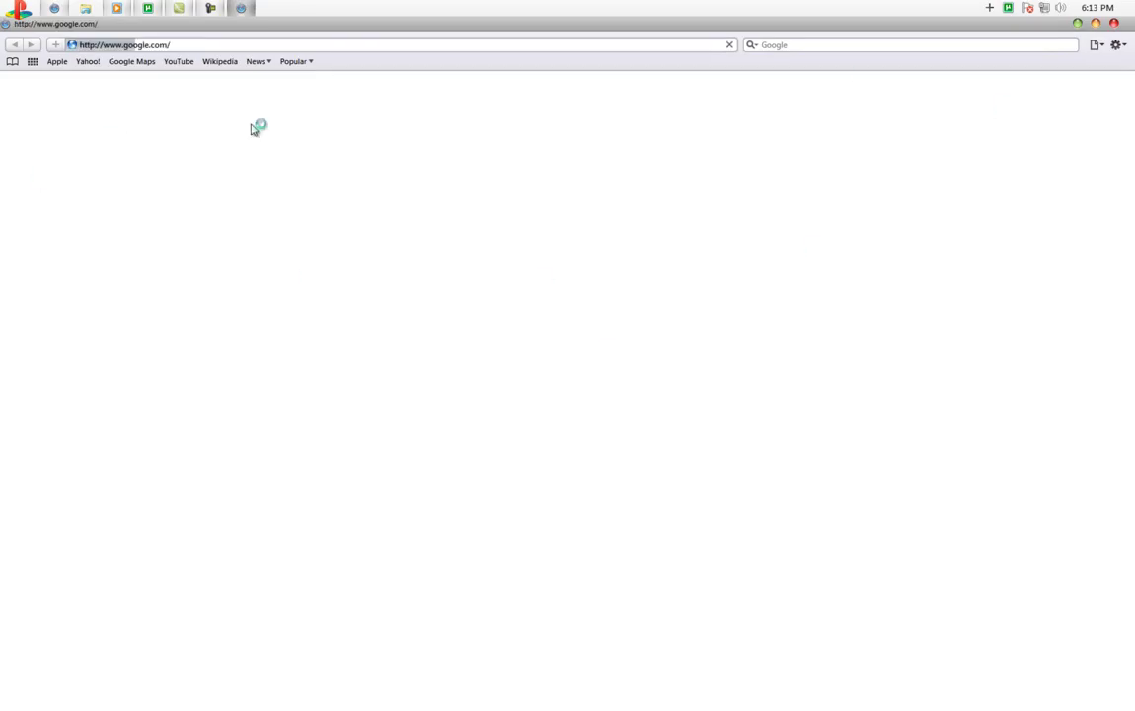
# - Minimize and restore the Safari window to show its themed frame, and close the browser
pyautogui.click(1078, 24)
pyautogui.click(246, 9)
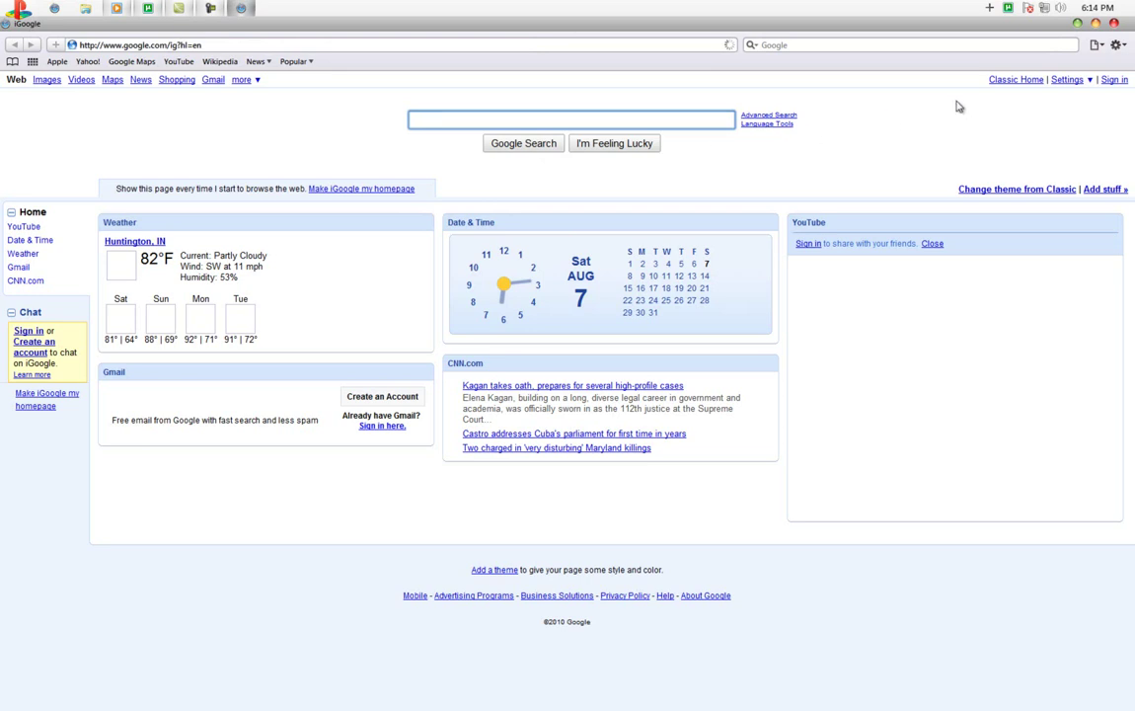
pyautogui.hotkey('alt', 'F4')
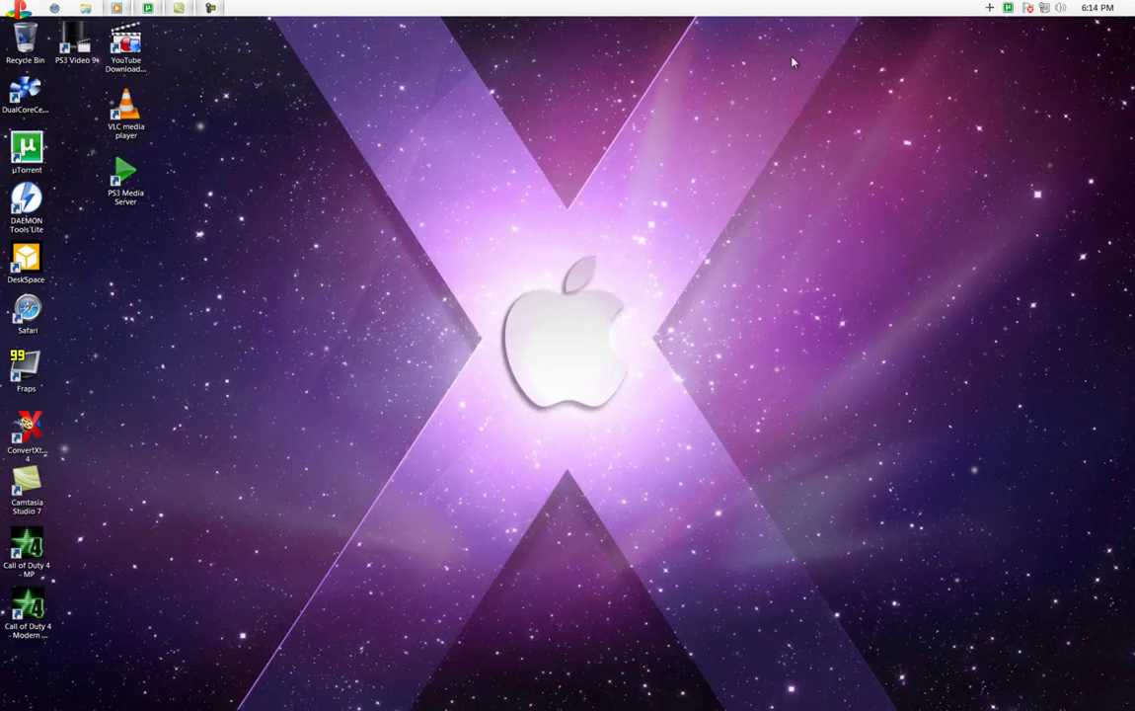
# - Open the desktop's Personalization settings and apply the Xtreme Blue theme from the Installed Themes
pyautogui.rightClick(308, 210)
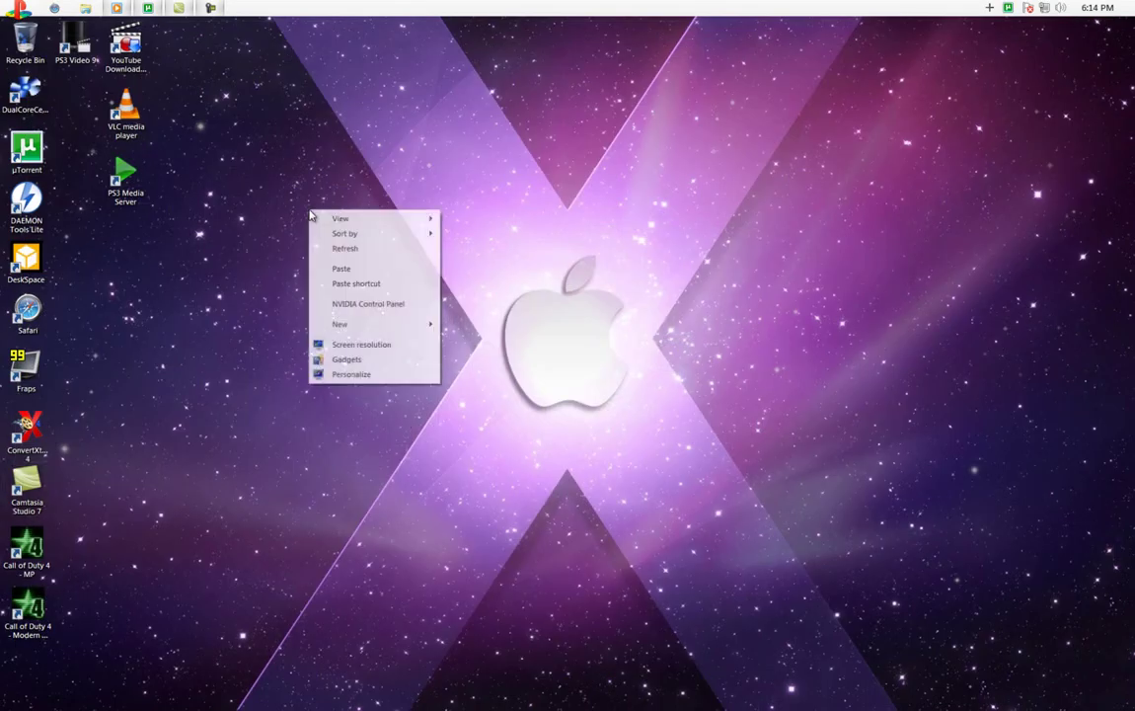
pyautogui.click(341, 375)
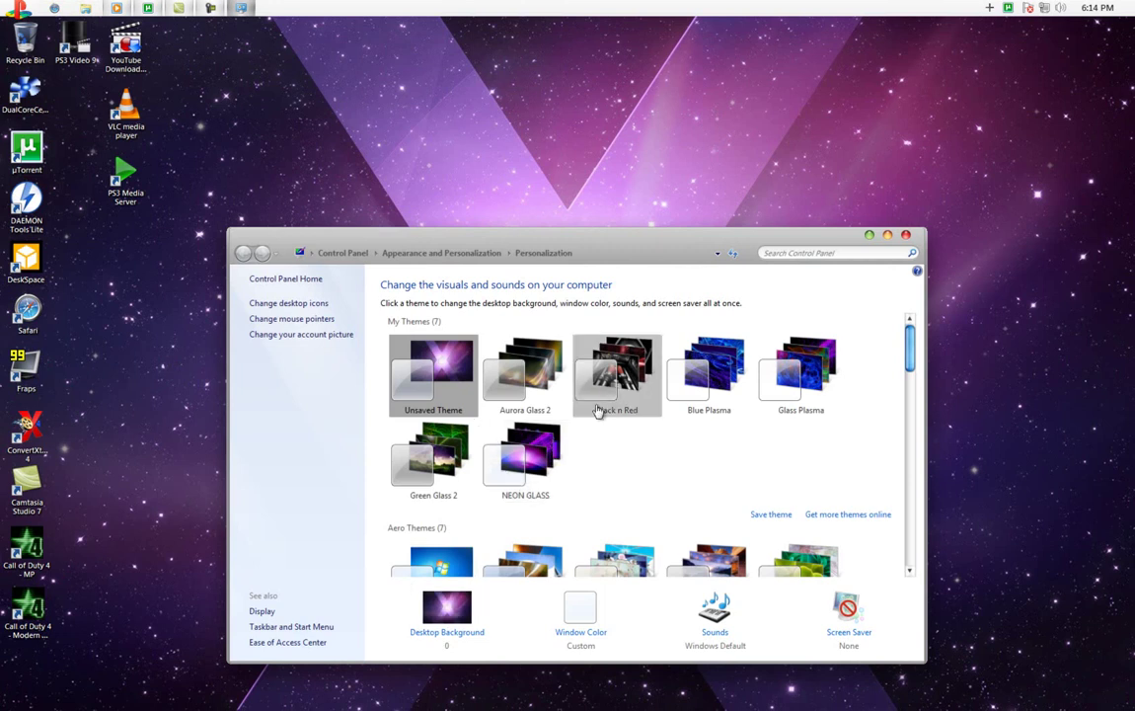
pyautogui.scroll(-2, 622, 435)
pyautogui.scroll(-4, 622, 441)
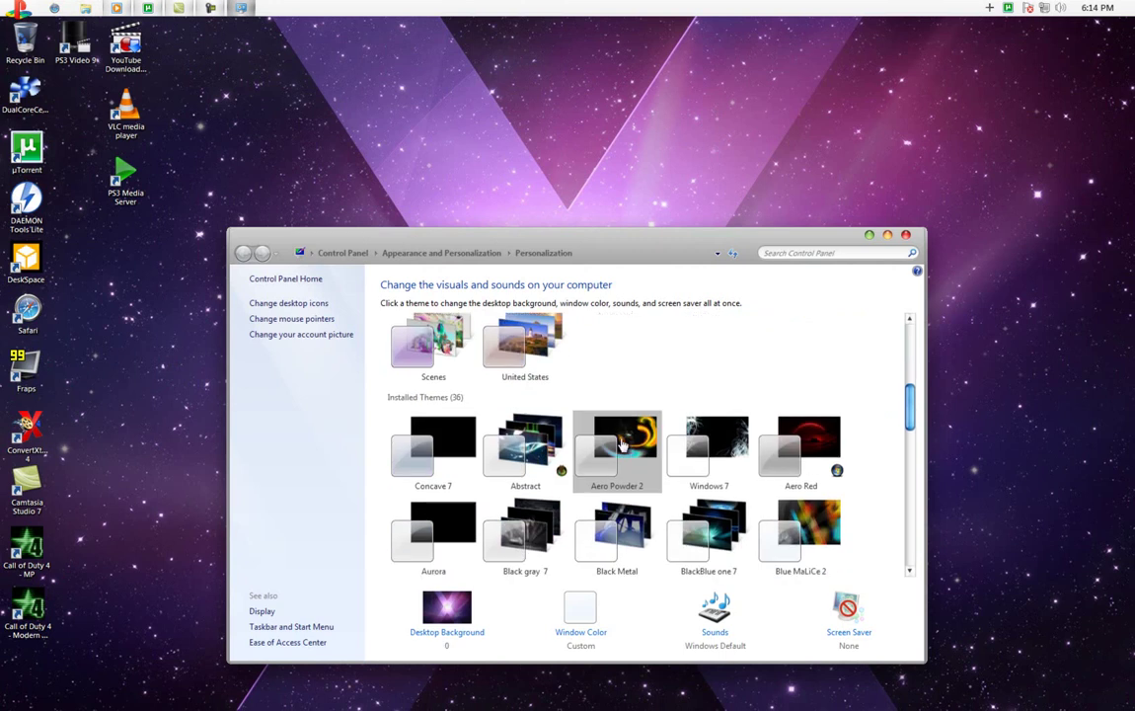
pyautogui.scroll(-2, 623, 444)
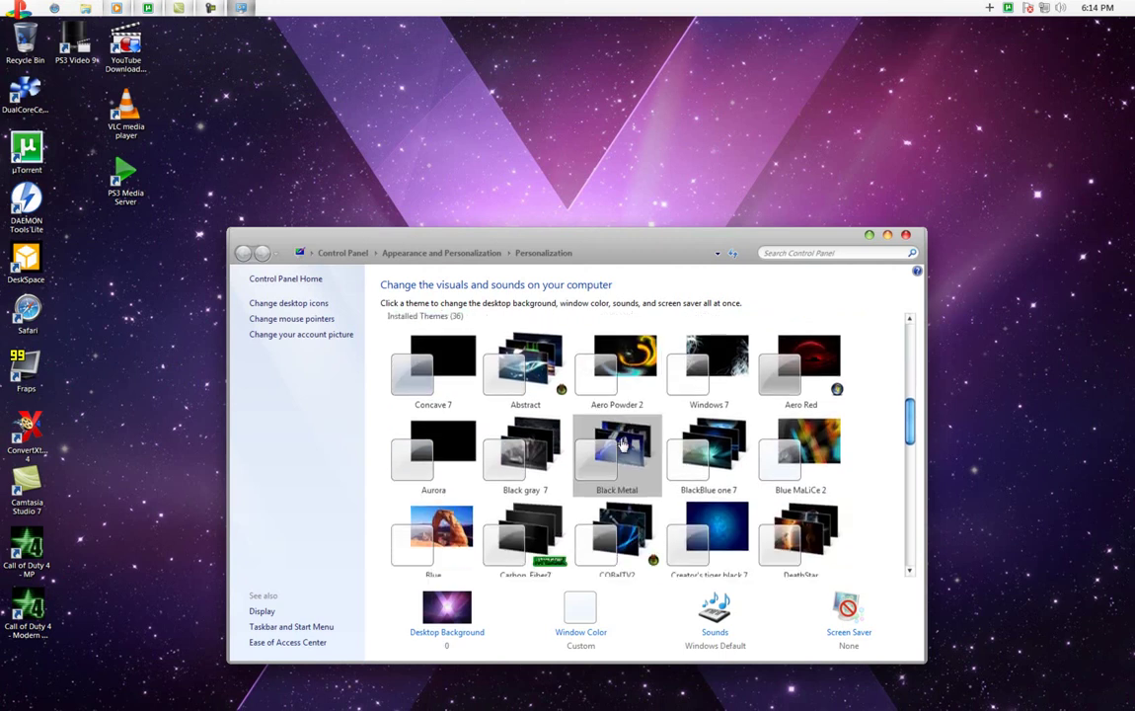
pyautogui.scroll(-6, 623, 444)
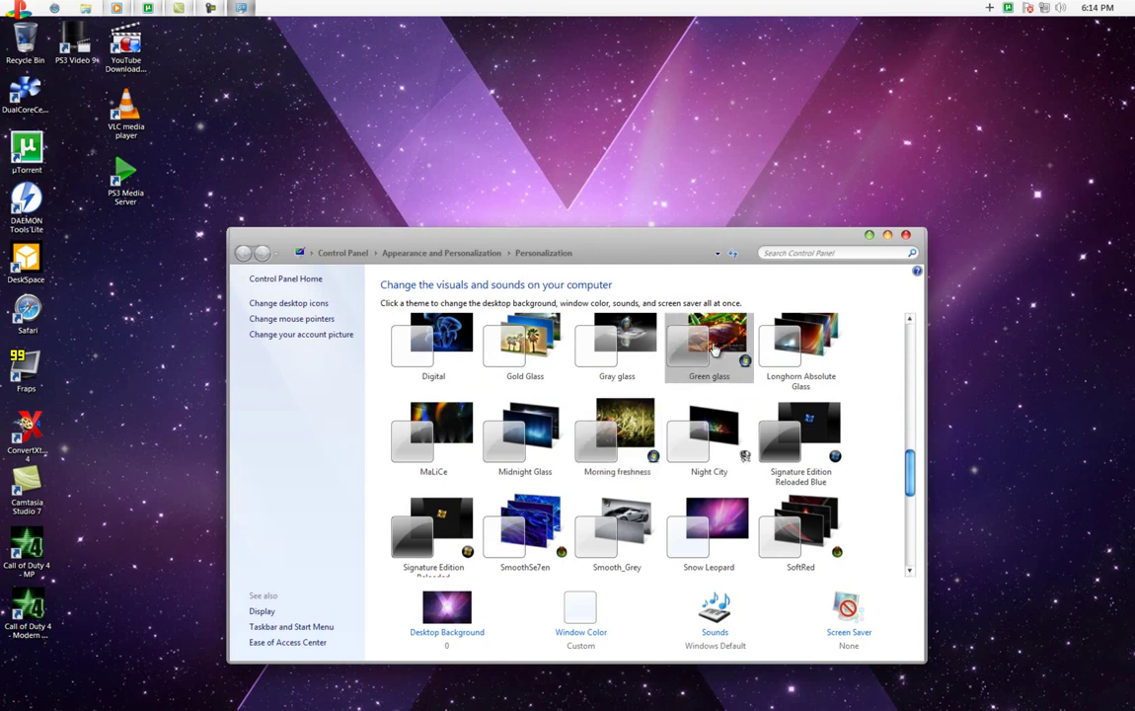
pyautogui.scroll(-1, 694, 440)
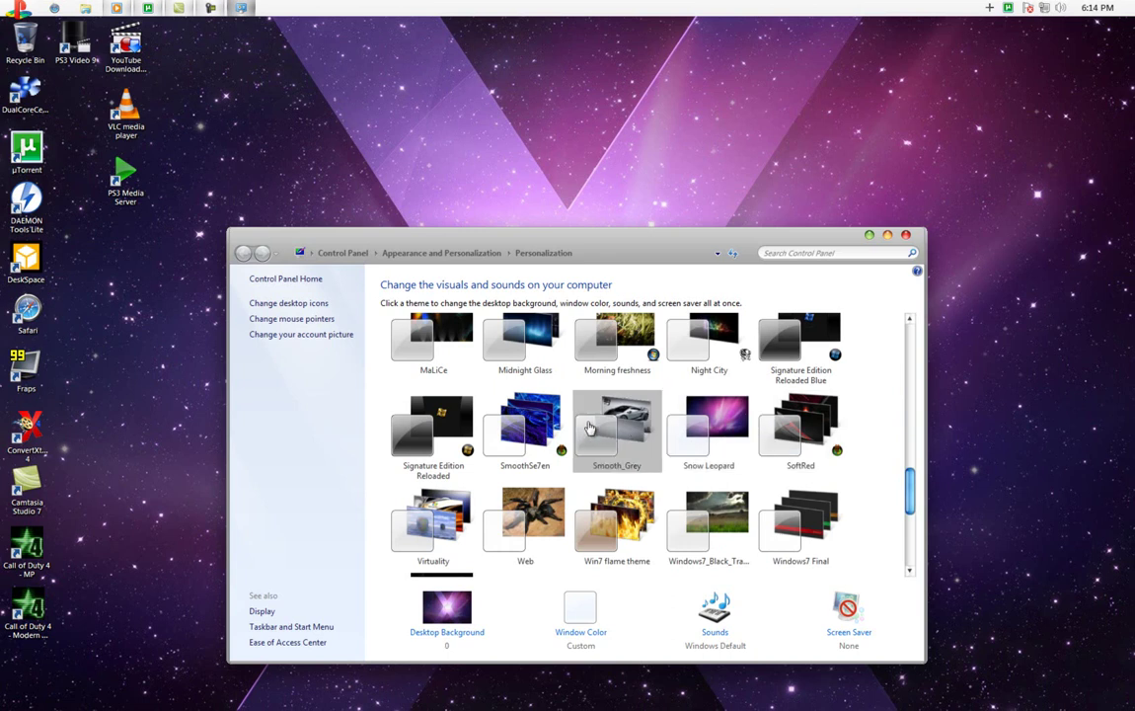
pyautogui.scroll(-1, 493, 437)
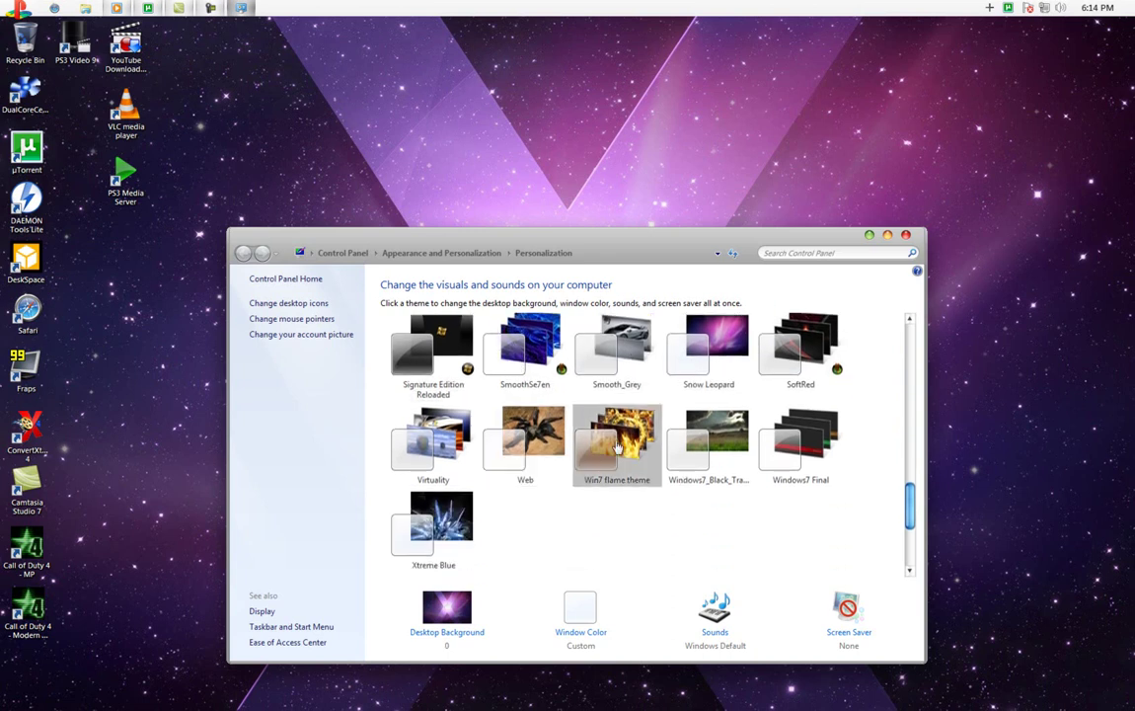
pyautogui.click(444, 508)
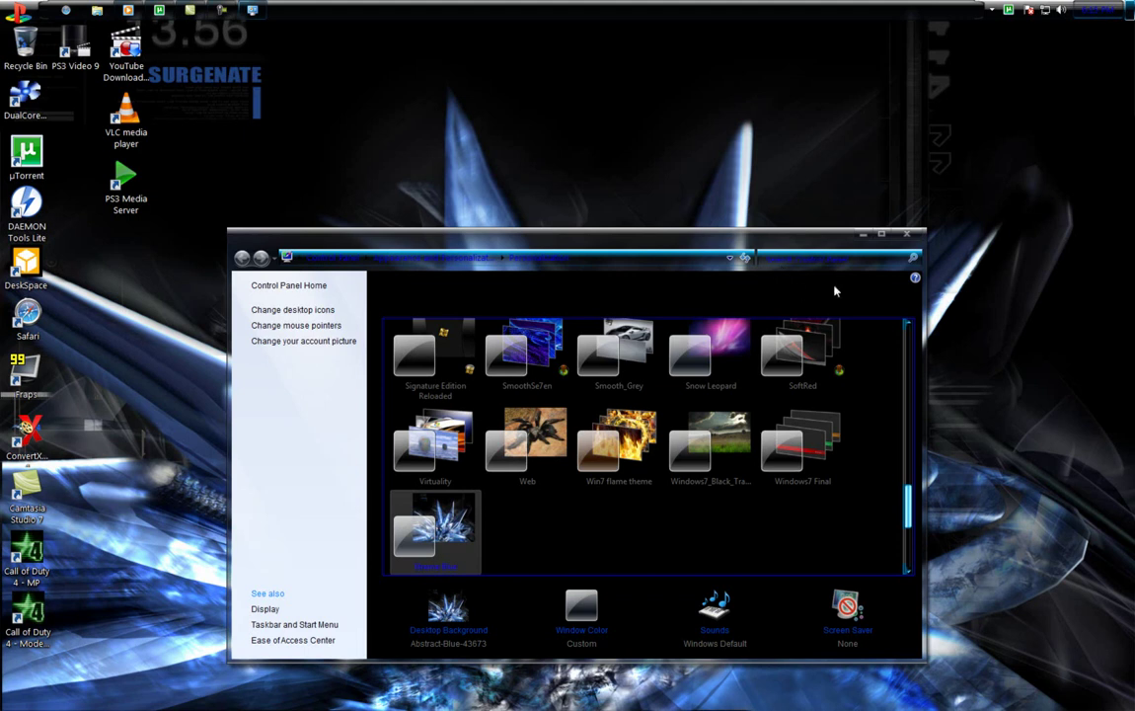
# - Minimize the Personalization window and view the new styling of the Start menu and the desktop context menu
pyautogui.click(862, 238)
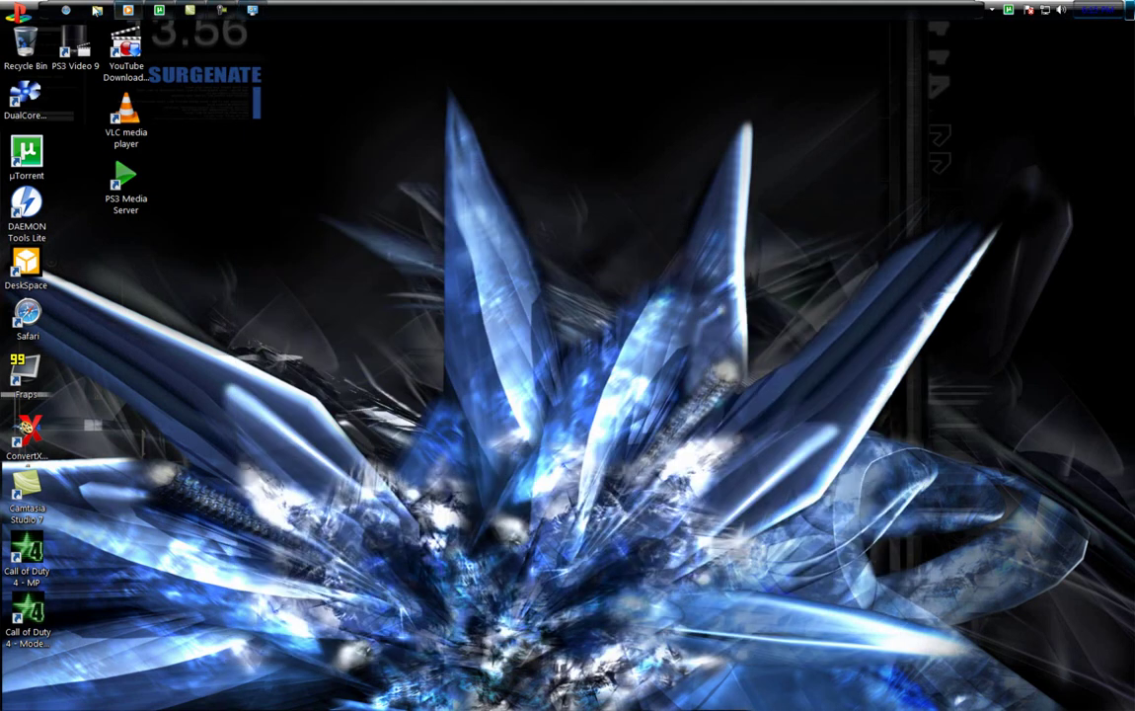
pyautogui.click(24, 14)
pyautogui.click(24, 14)
pyautogui.click(16, 14)
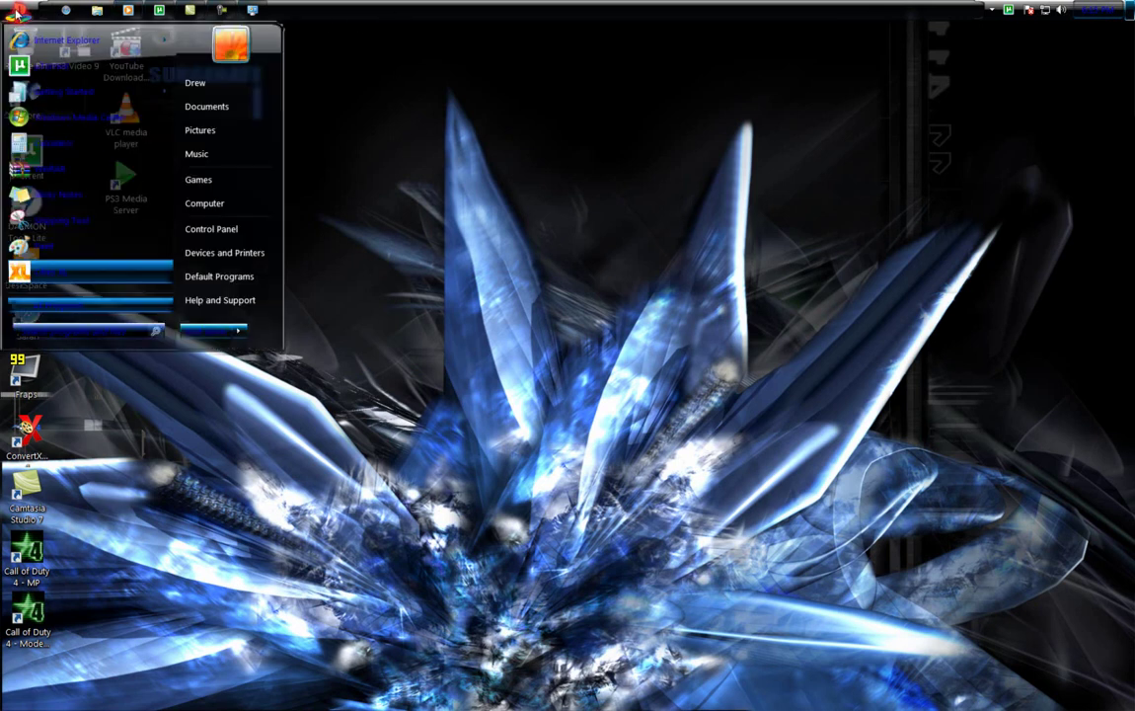
pyautogui.click(16, 14)
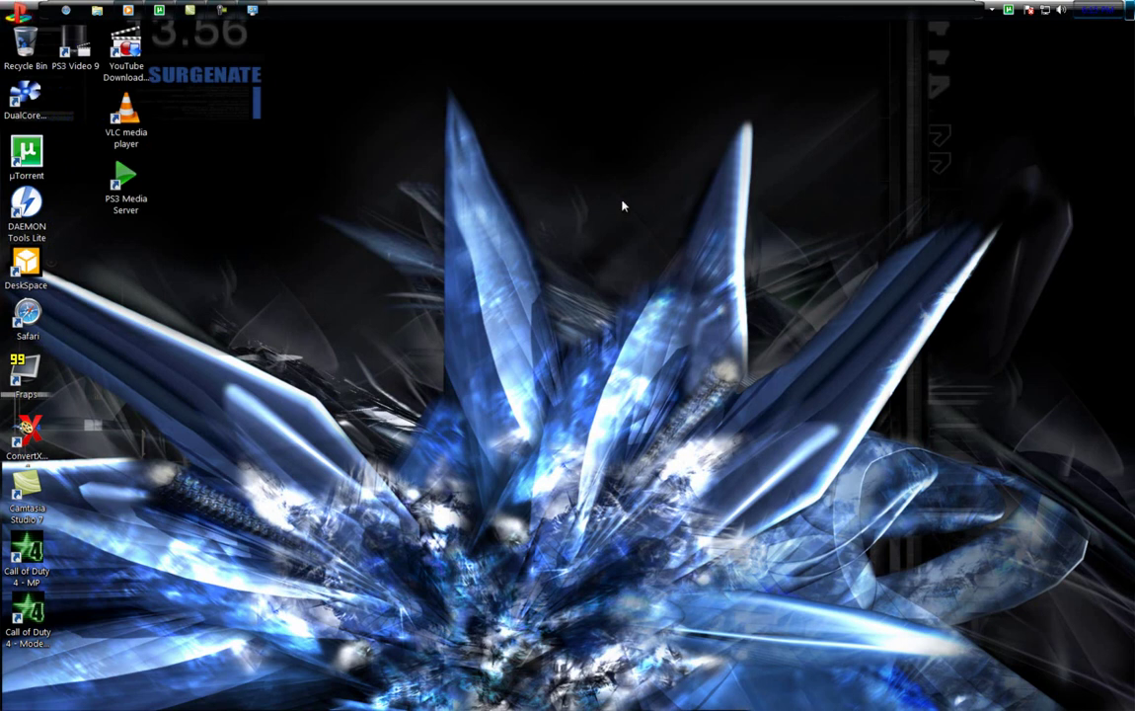
pyautogui.rightClick(531, 214)
pyautogui.click(480, 183)
# - Rotate the 3D desktop cube to another virtual desktop and return to Desktop 1
pyautogui.press('super+ctrl')
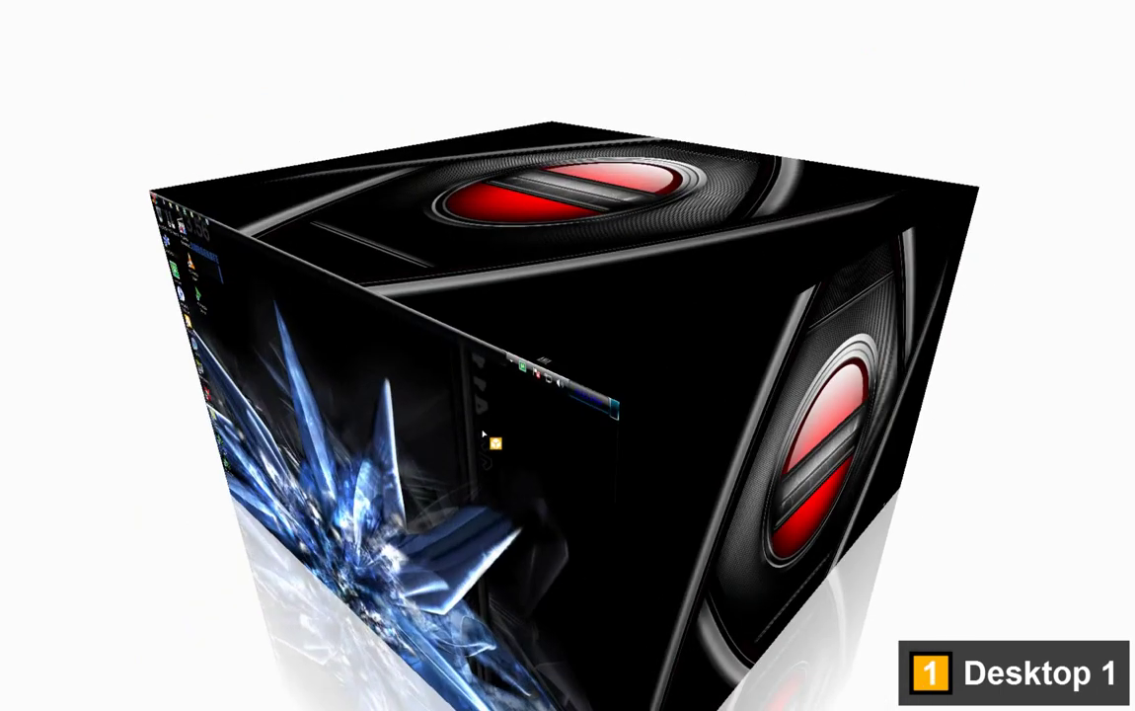
pyautogui.moveTo(484, 434); pyautogui.dragTo(735, 691)
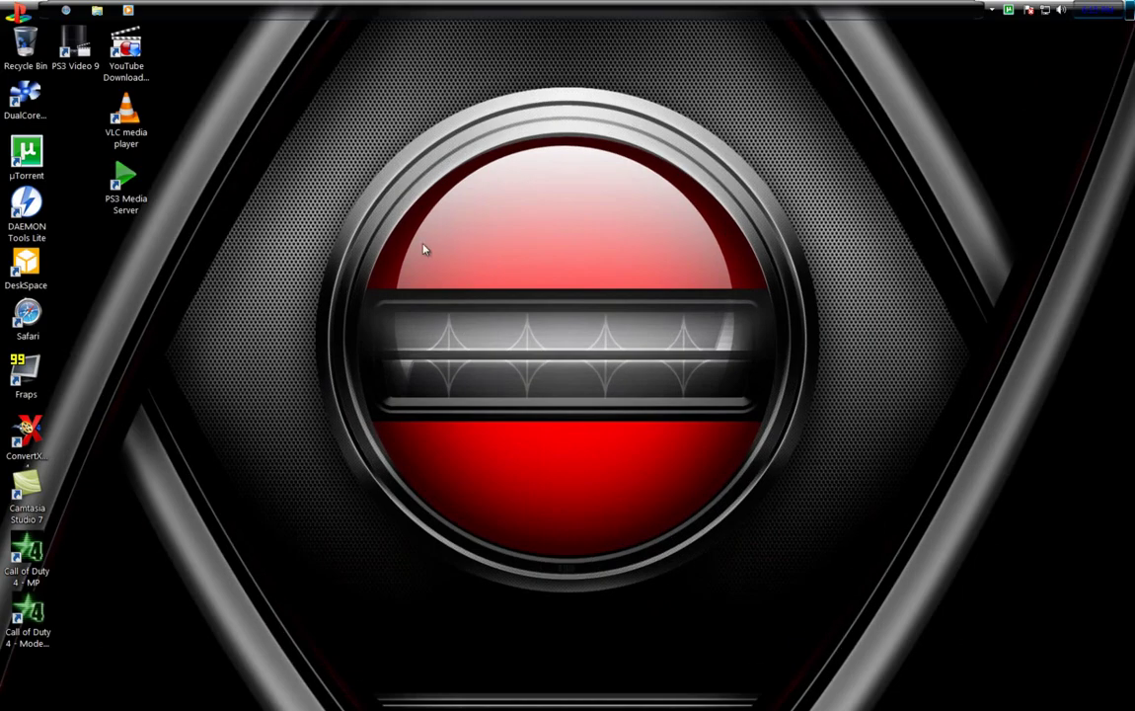
pyautogui.press('super')
pyautogui.moveTo(524, 377)
pyautogui.mouseDown()
pyautogui.moveTo(545, 172)
pyautogui.moveTo(524, 380)
pyautogui.mouseUp()
pyautogui.moveTo(709, 319); pyautogui.dragTo(415, 240)
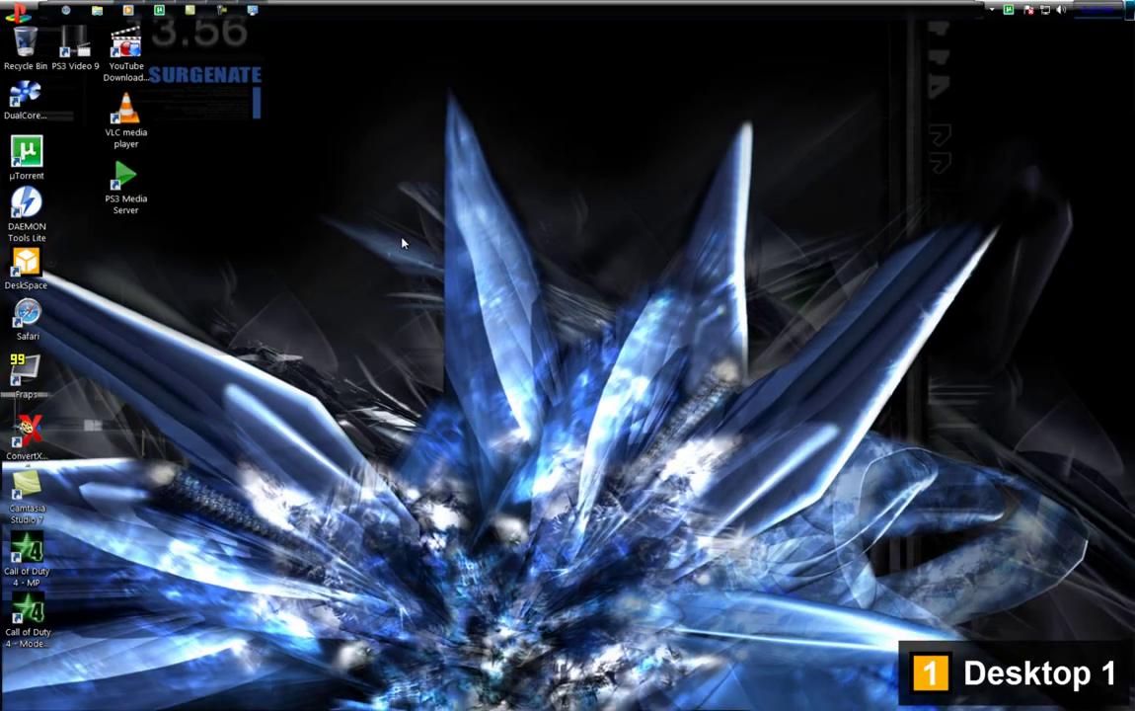
# - Reopen the Personalization window and apply the Aero Red theme from the Installed Themes
pyautogui.rightClick(357, 168)
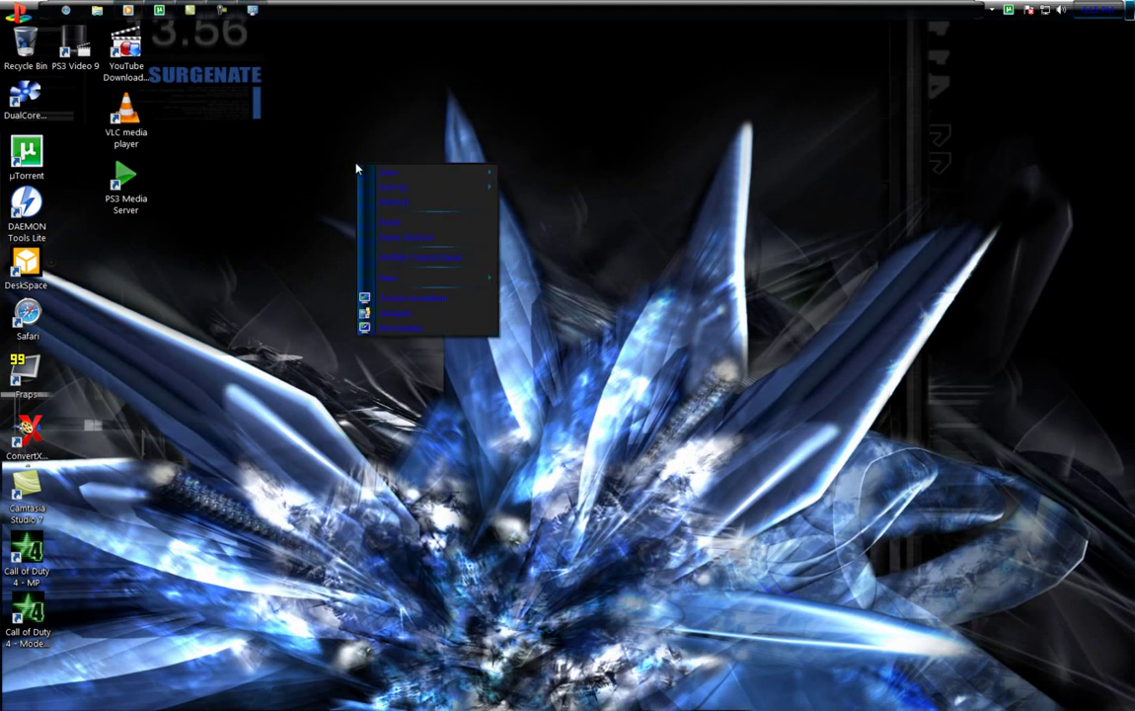
pyautogui.click(259, 11)
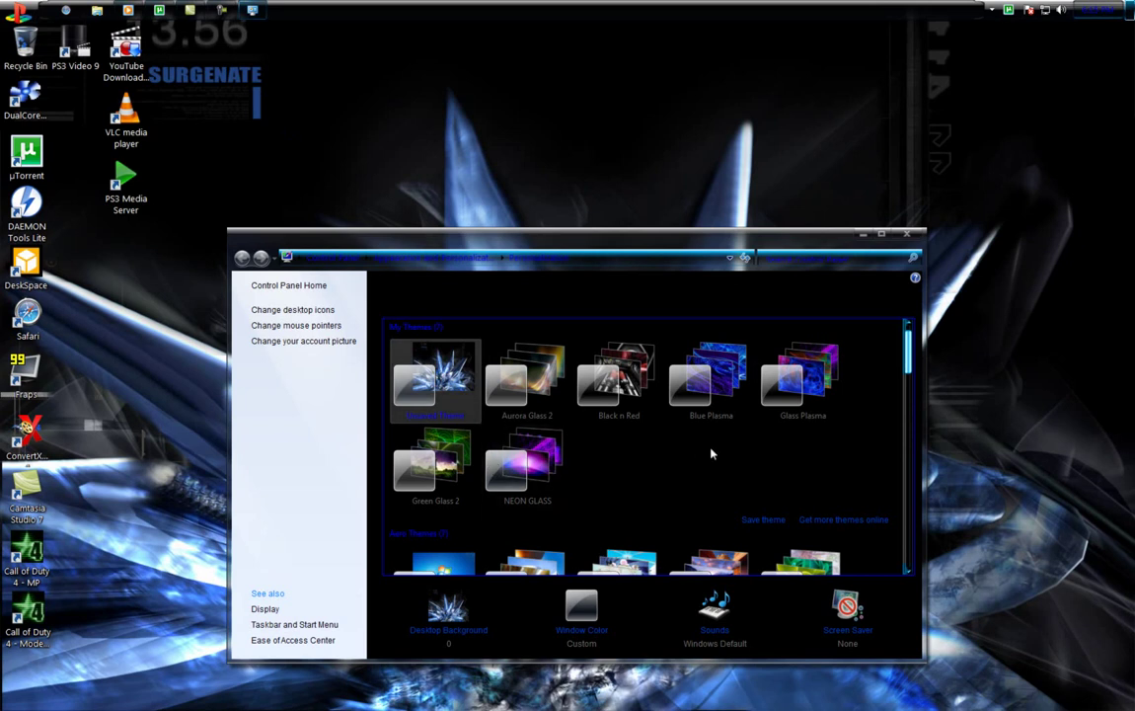
pyautogui.moveTo(916, 351); pyautogui.dragTo(907, 410)
pyautogui.click(847, 422)
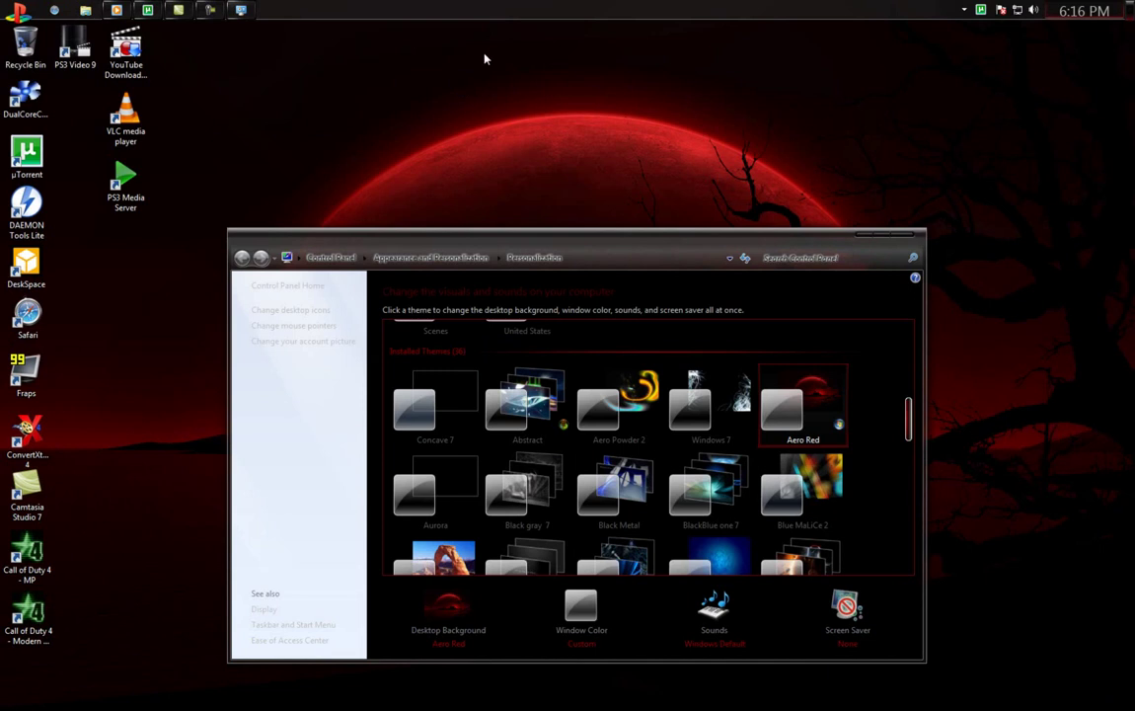
# - Set the taskbar location on screen to Bottom with the Personalization window minimized, and view the Start menu there
pyautogui.click(863, 238)
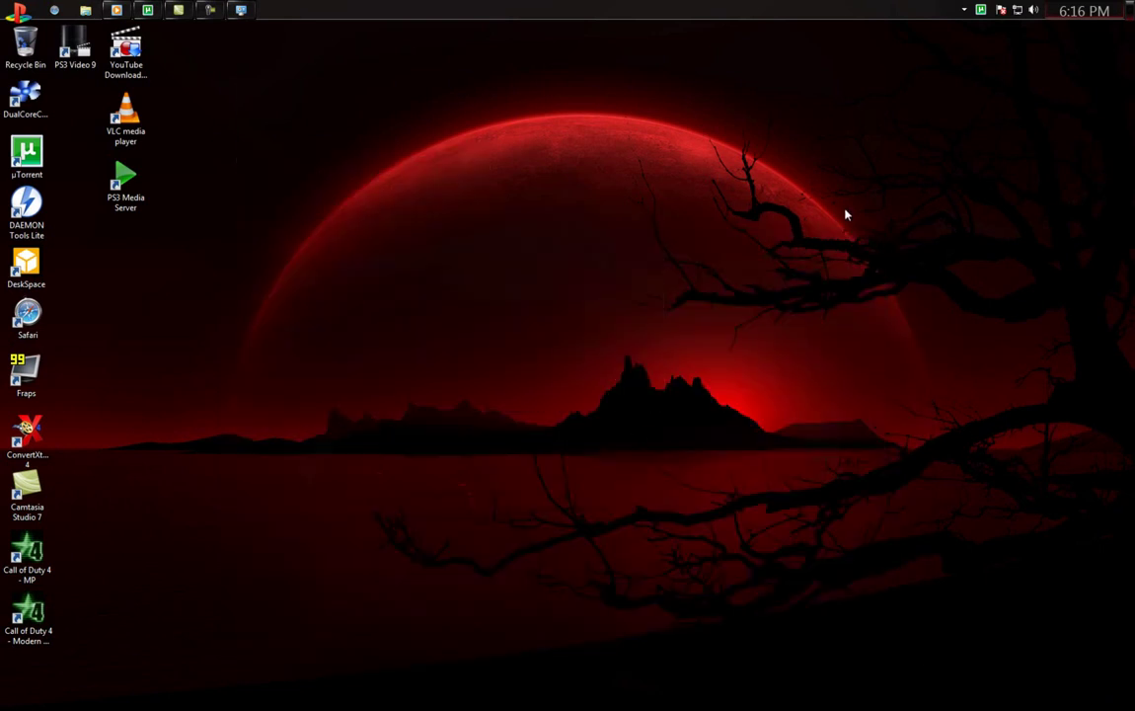
pyautogui.rightClick(678, 18)
pyautogui.click(732, 142)
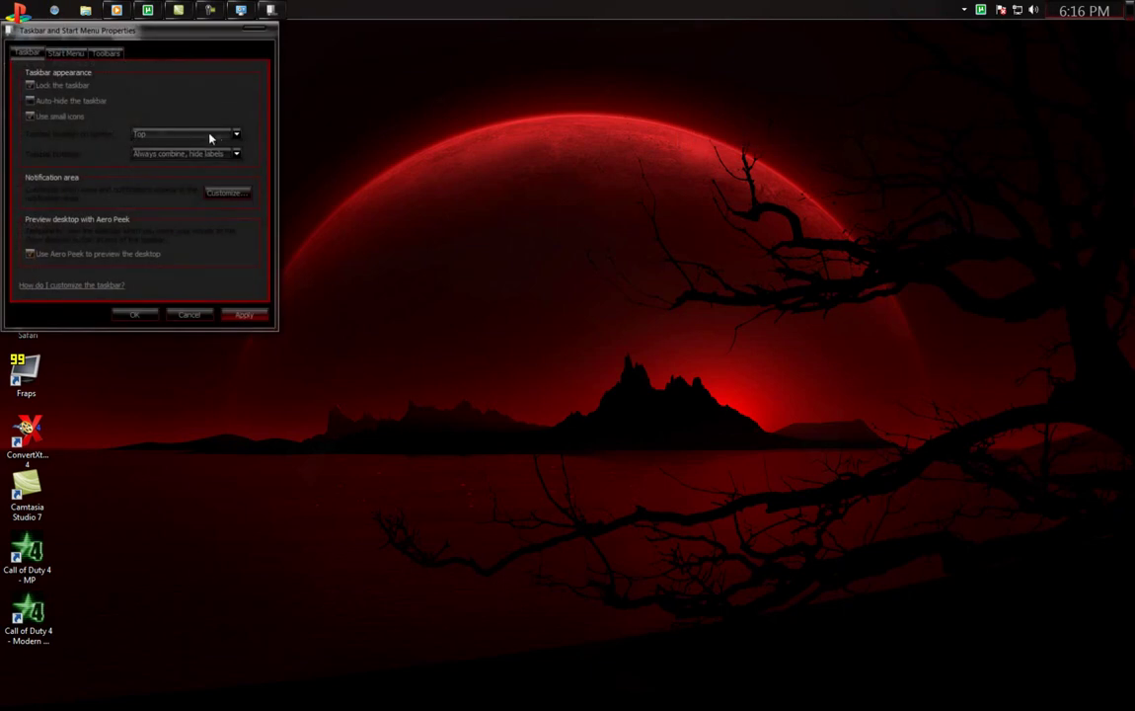
pyautogui.click(219, 140)
pyautogui.click(190, 143)
pyautogui.click(244, 314)
pyautogui.click(140, 313)
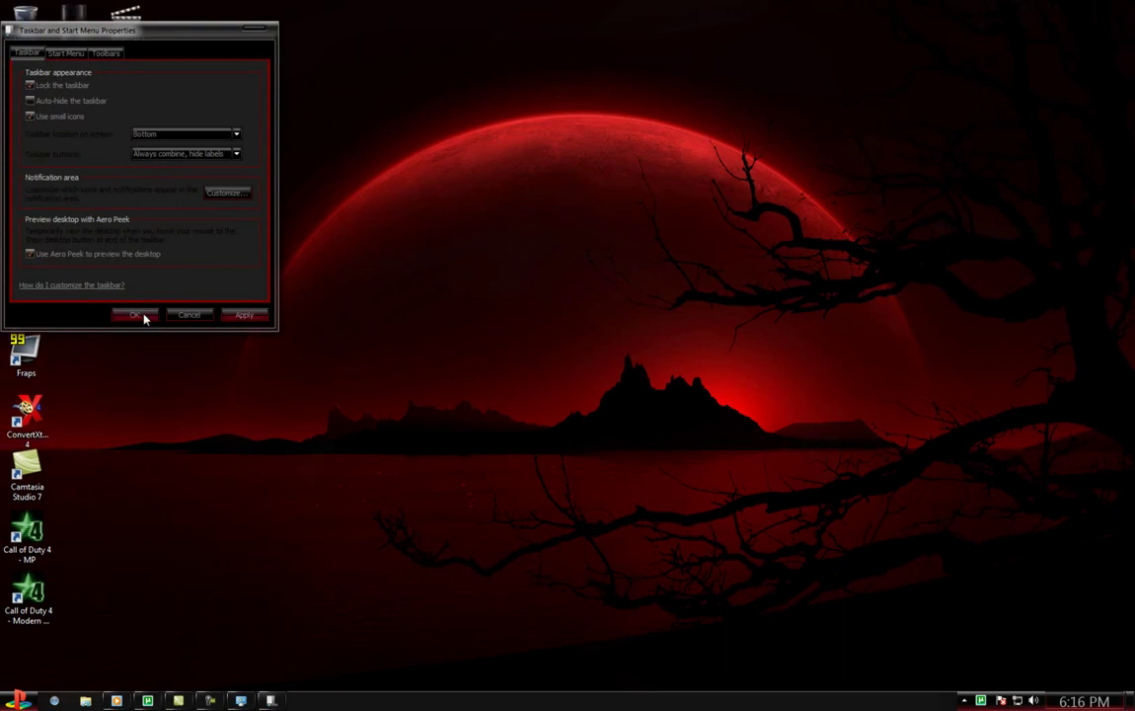
pyautogui.click(19, 701)
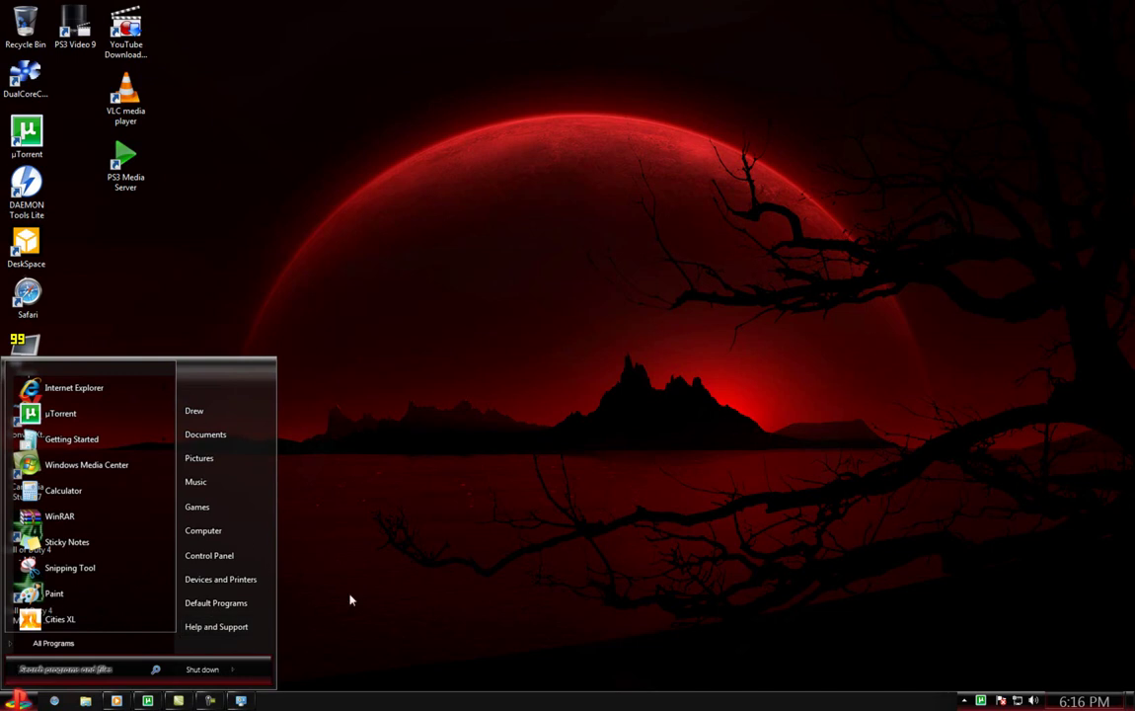
pyautogui.click(476, 632)
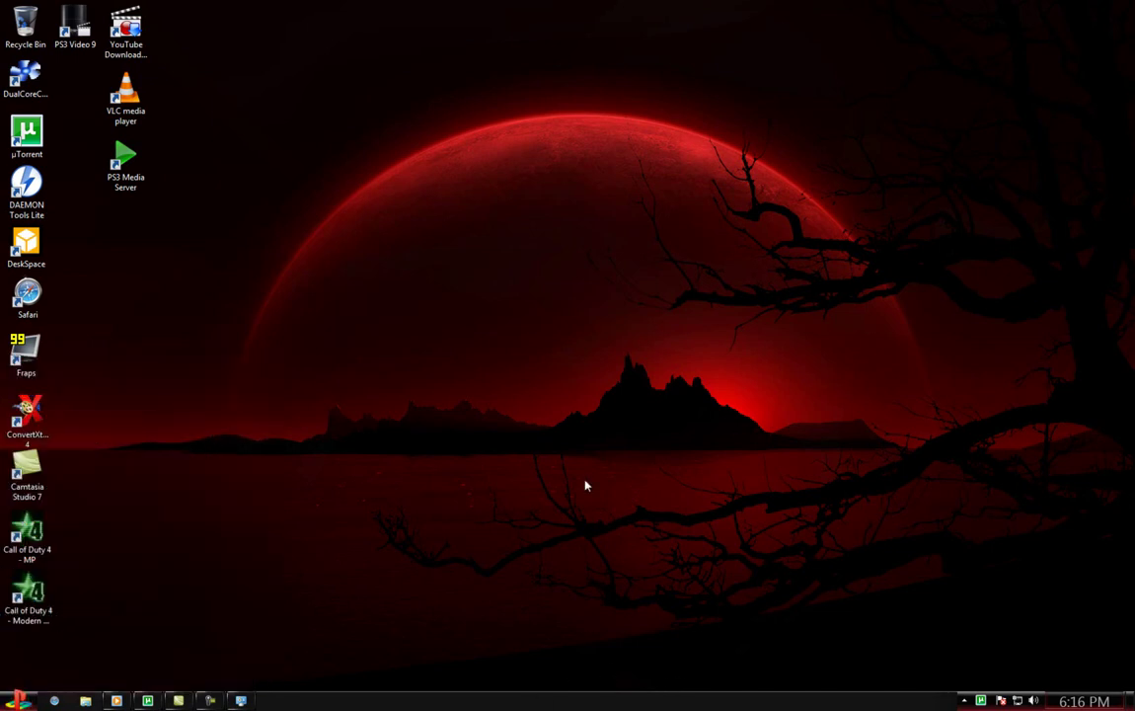
# - Reopen the Personalization settings and apply the Green Glass 2 theme from My Themes
pyautogui.rightClick(413, 458)
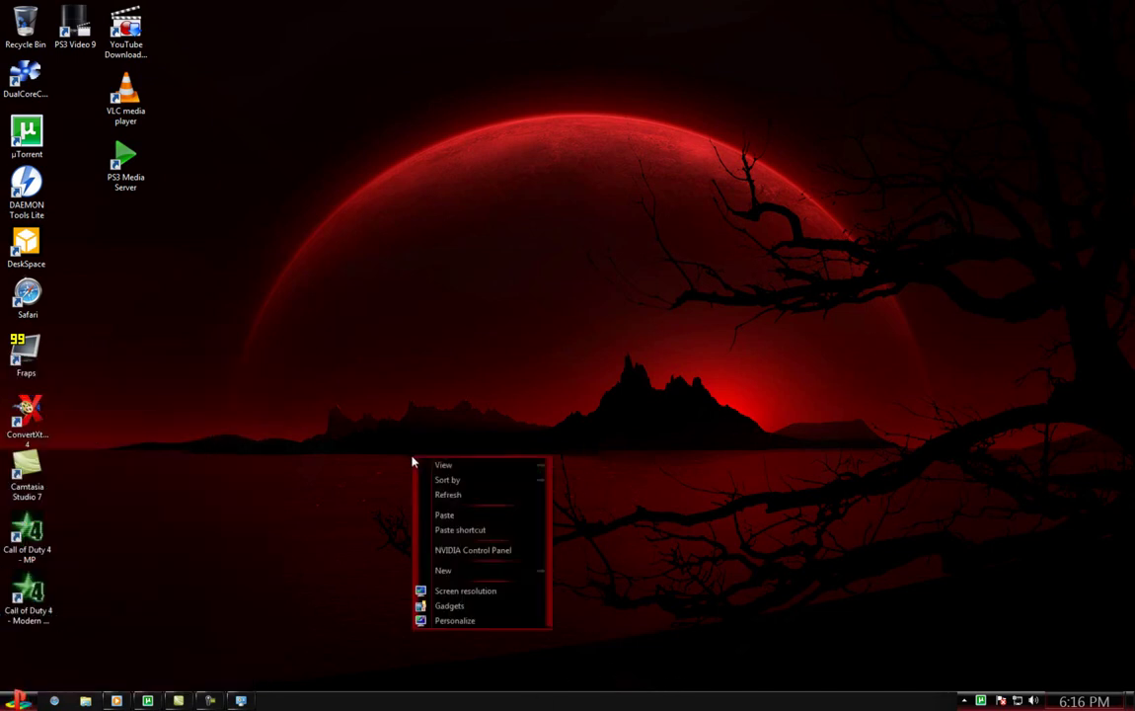
pyautogui.click(455, 620)
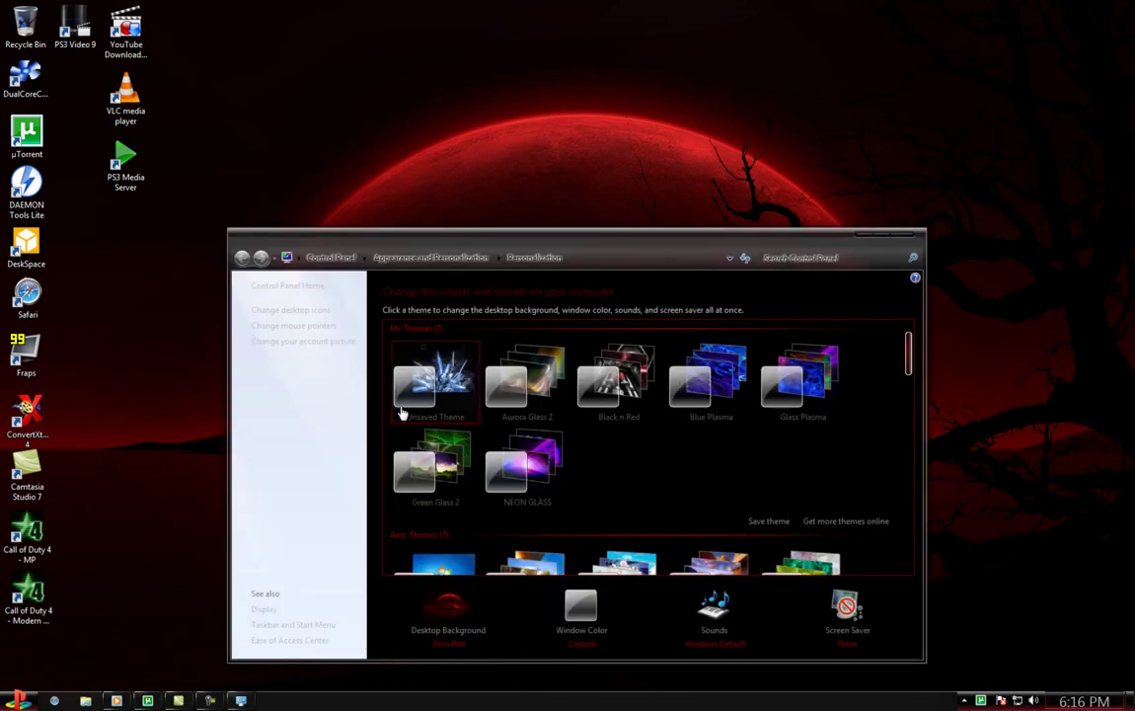
pyautogui.click(453, 459)
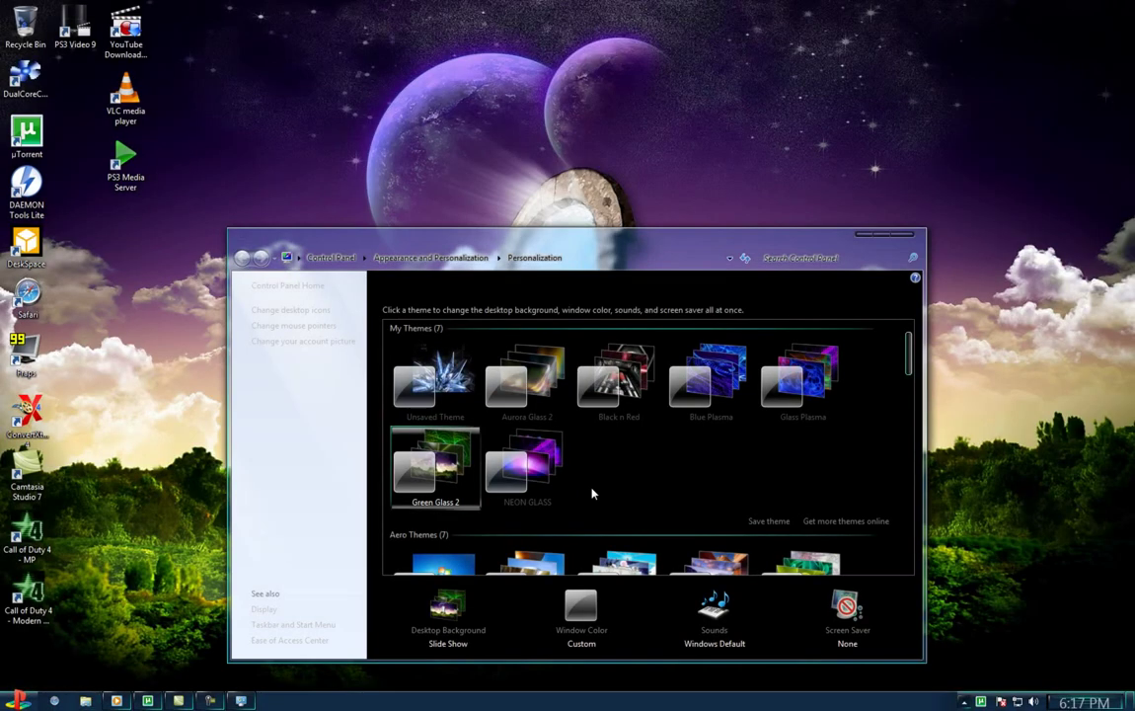
# - Minimize the Personalization window and advance the theme's slide show to the next desktop background five times
pyautogui.click(863, 241)
pyautogui.rightClick(606, 211)
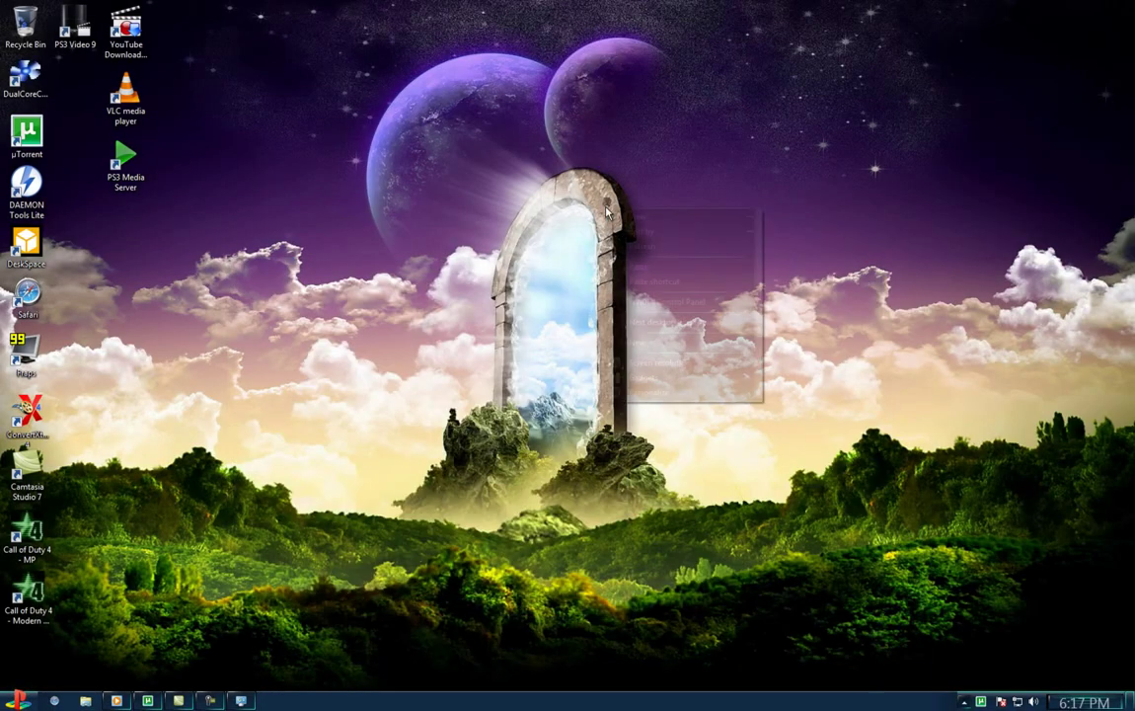
pyautogui.click(653, 323)
pyautogui.rightClick(651, 322)
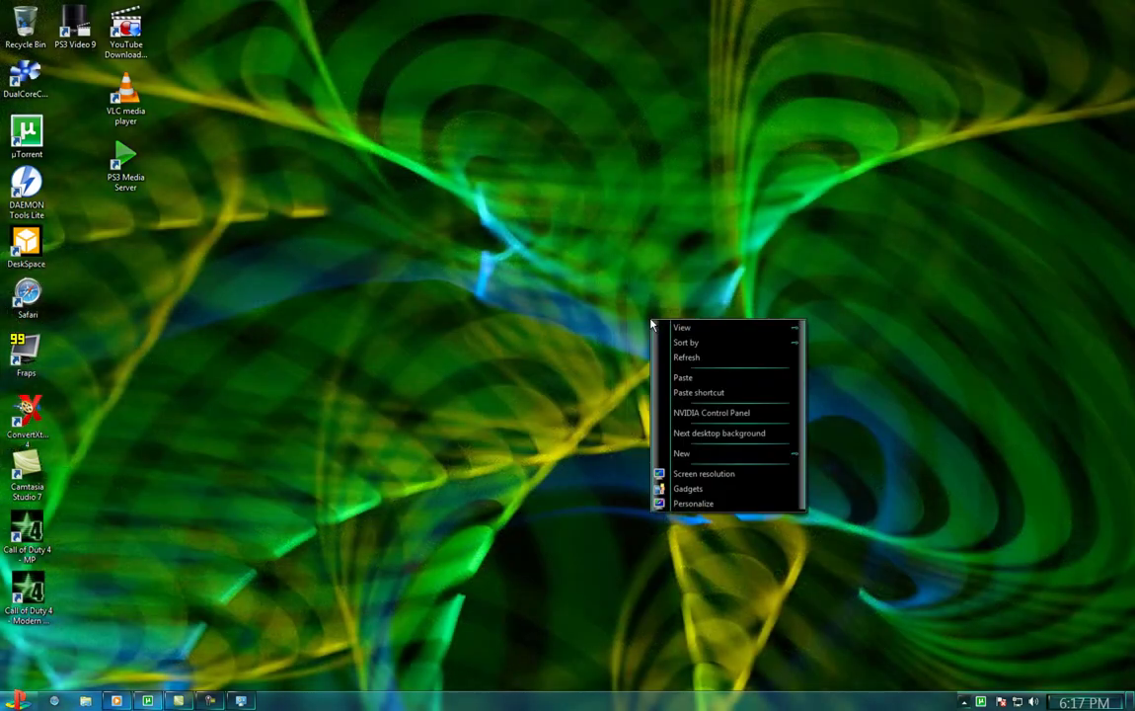
pyautogui.click(681, 431)
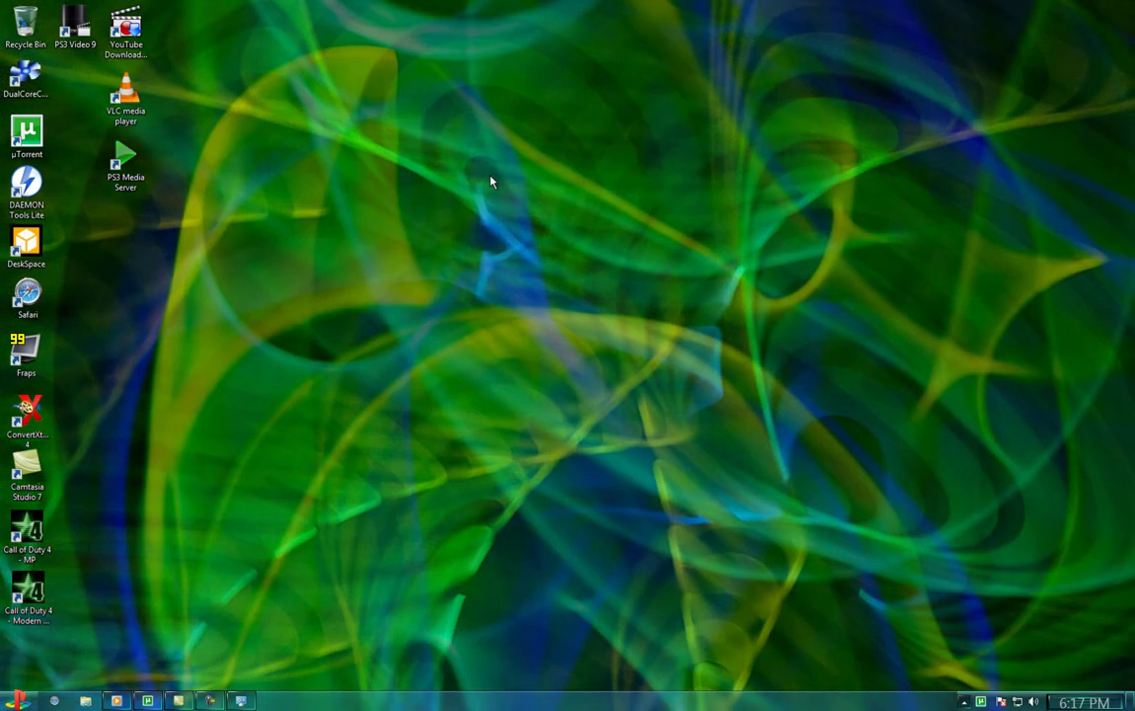
pyautogui.rightClick(491, 181)
pyautogui.click(541, 297)
pyautogui.rightClick(419, 274)
pyautogui.click(477, 385)
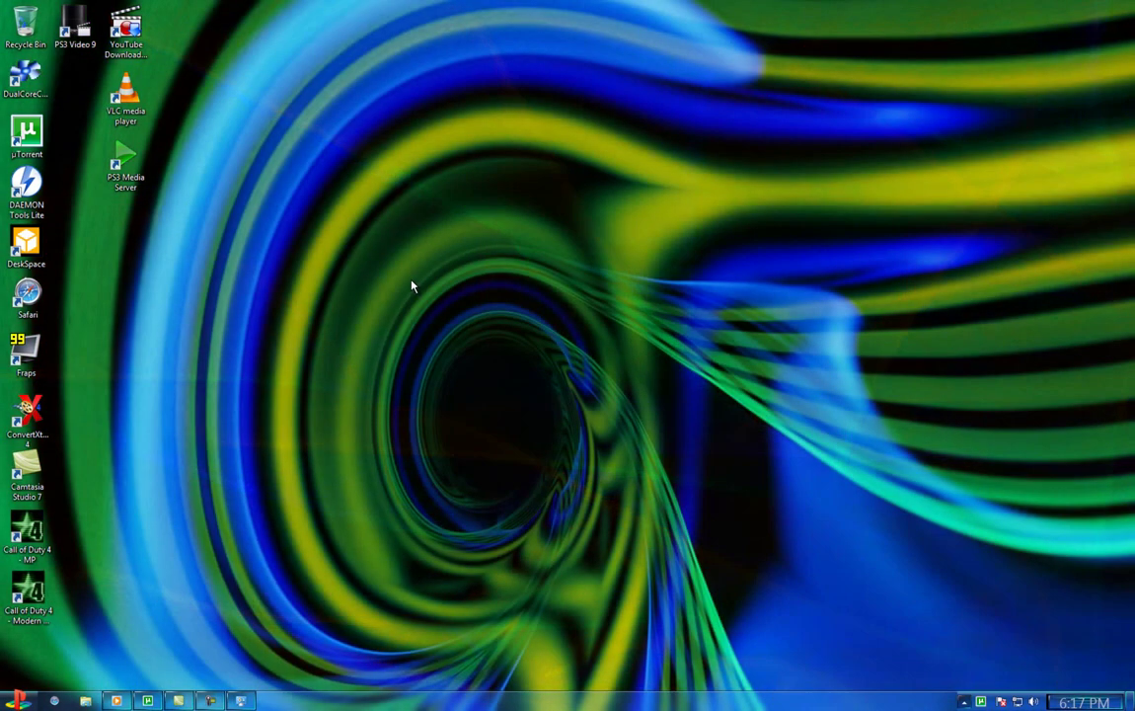
pyautogui.rightClick(413, 286)
pyautogui.click(472, 393)
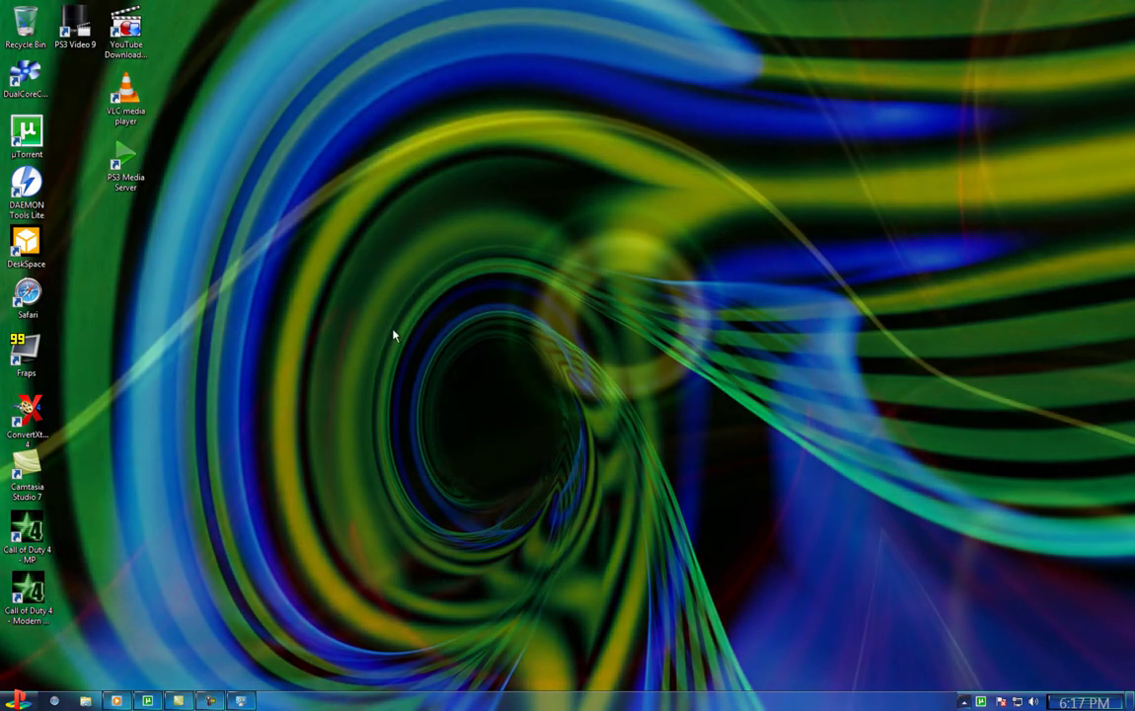
# - Advance the Green Glass 2 slide show to the next desktop background four more times
pyautogui.rightClick(393, 326)
pyautogui.click(426, 437)
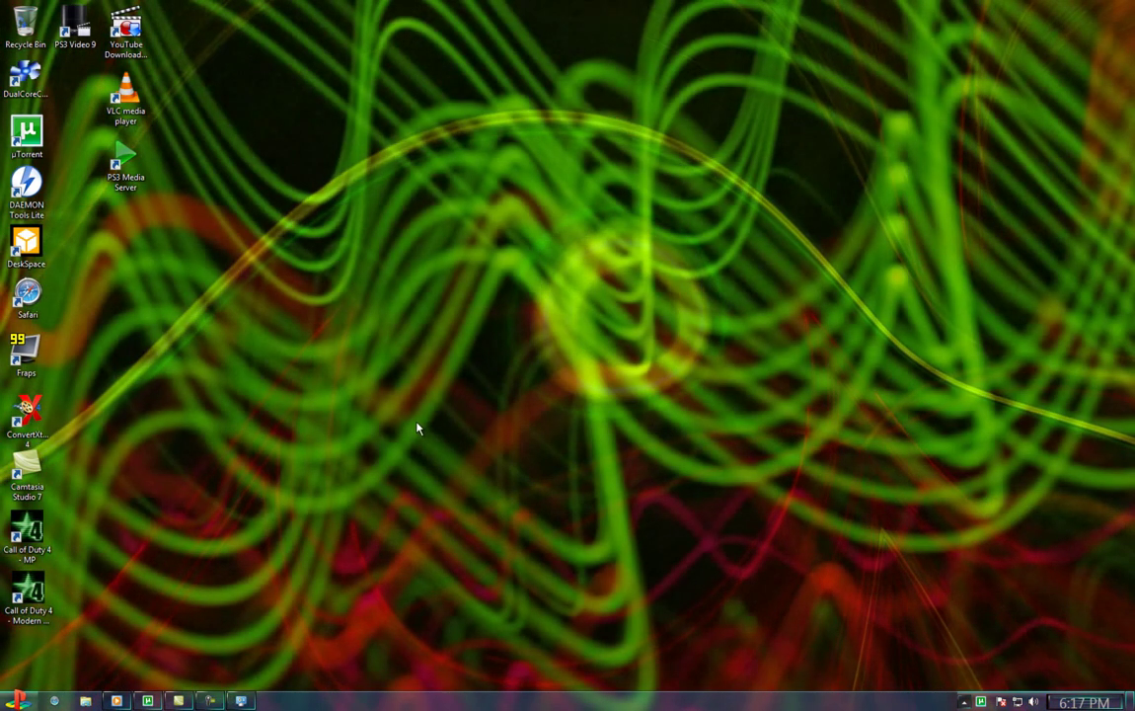
pyautogui.rightClick(417, 425)
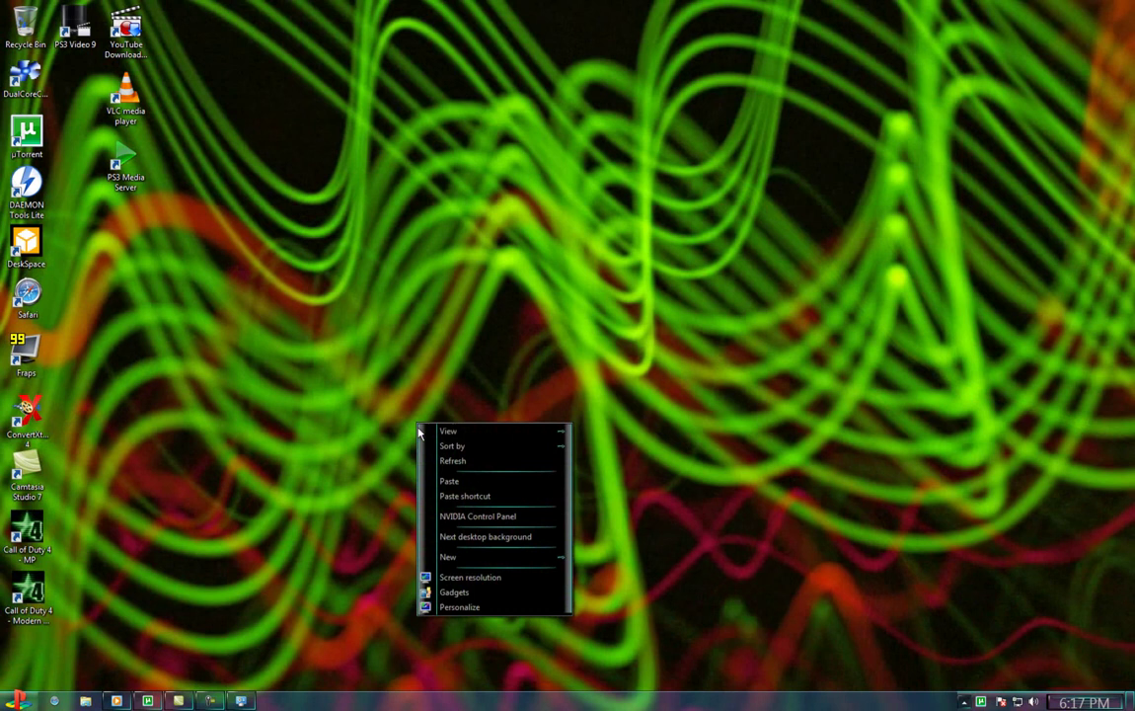
pyautogui.click(454, 533)
pyautogui.rightClick(440, 481)
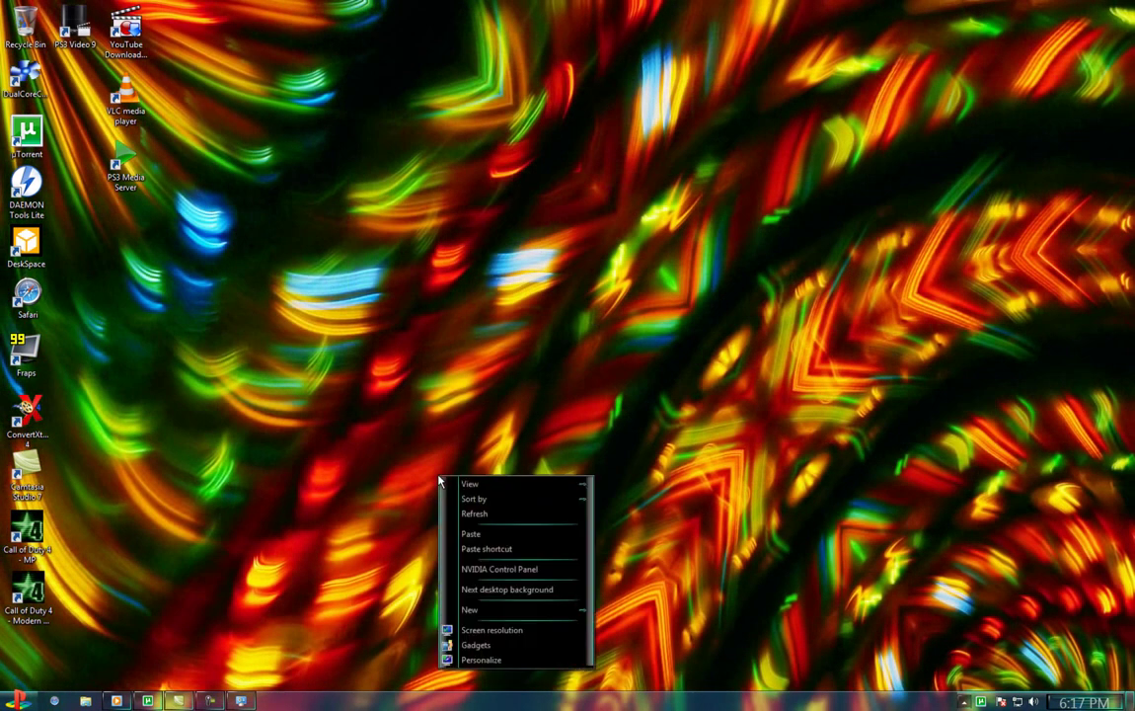
pyautogui.click(483, 589)
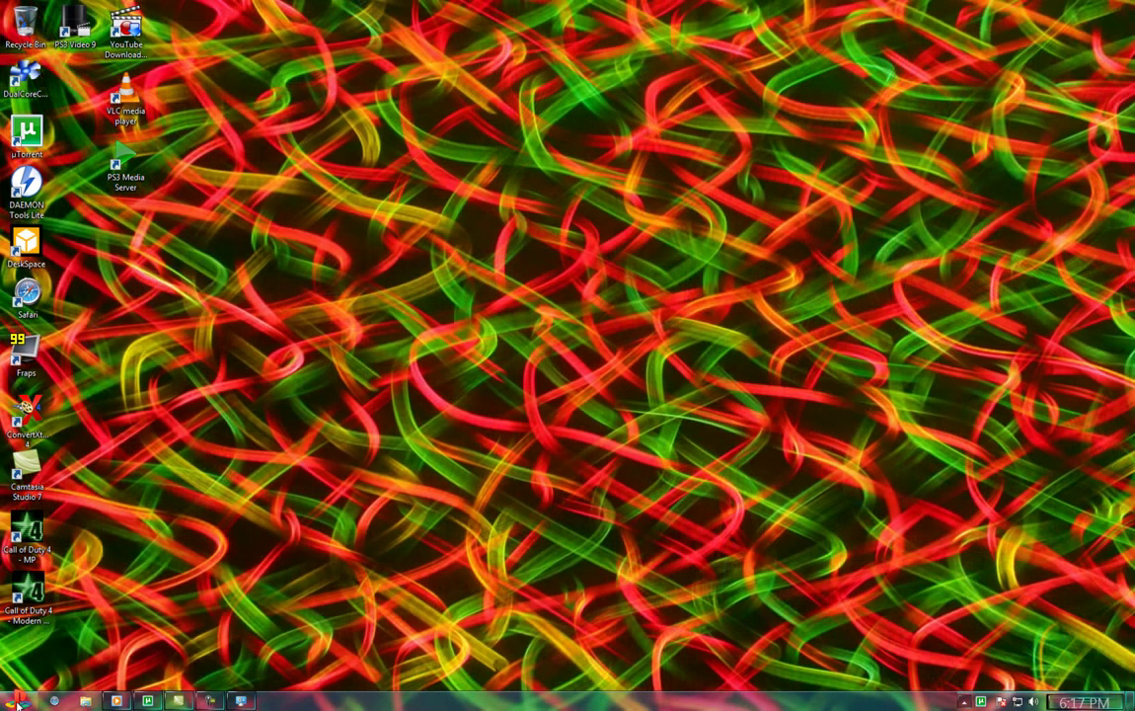
pyautogui.rightClick(353, 358)
pyautogui.click(425, 477)
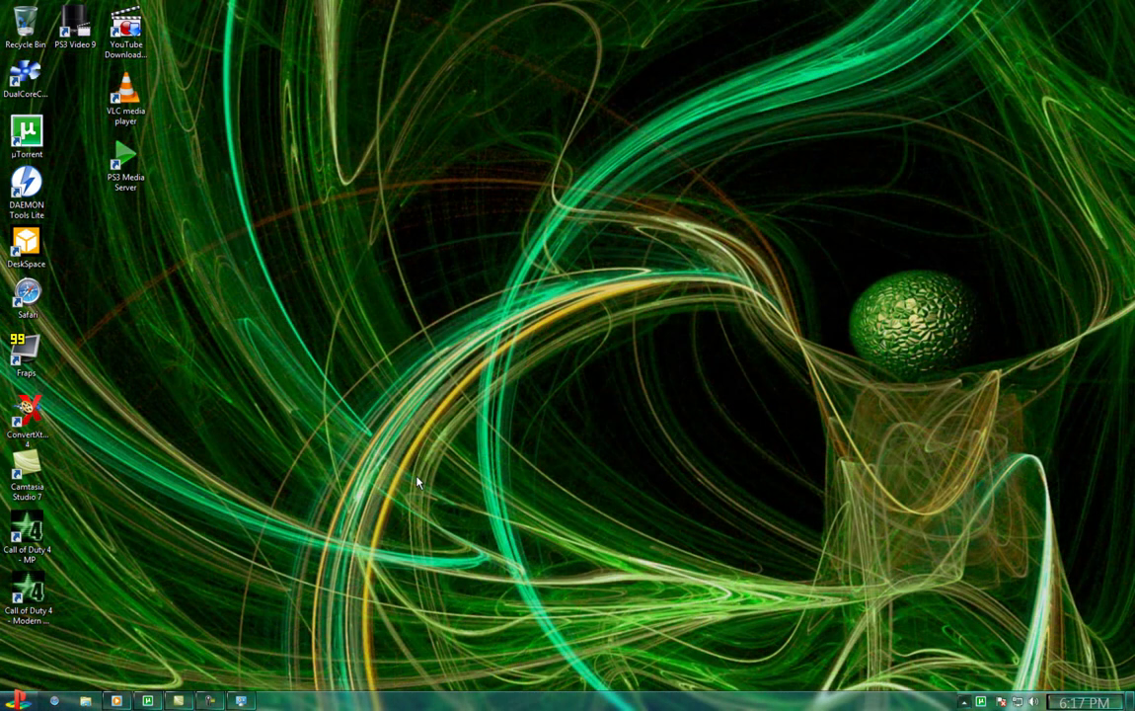
# - View the desktop context menu and the Start menu under the Green Glass 2 theme, closing both
pyautogui.rightClick(418, 480)
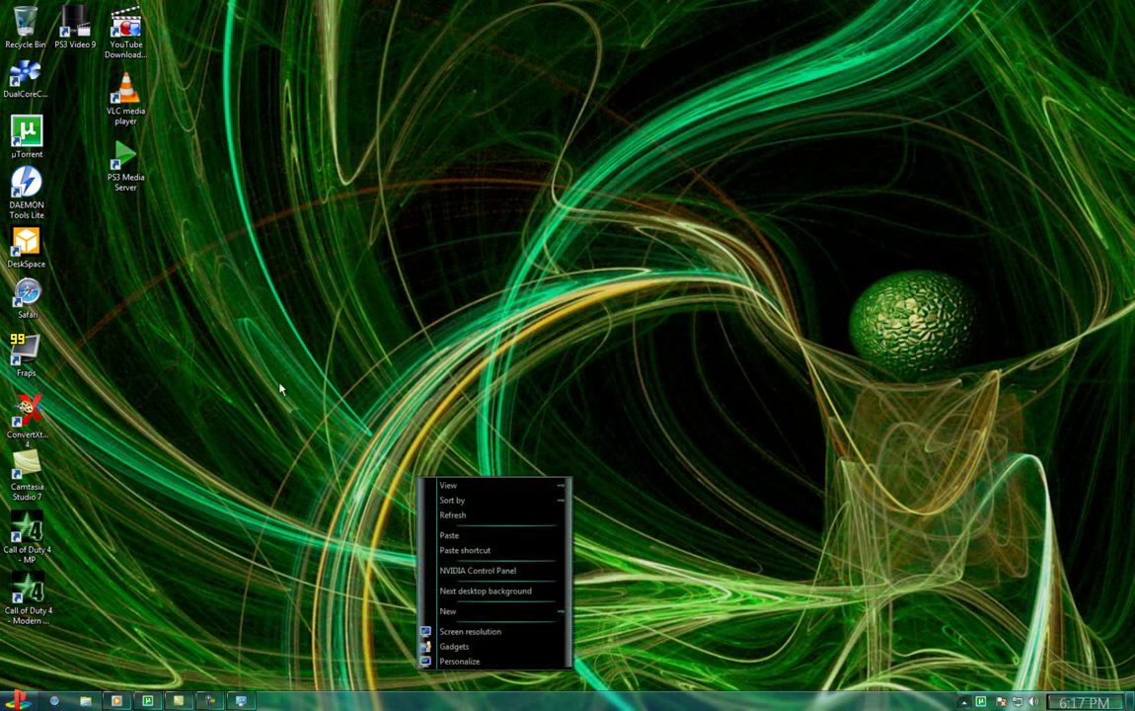
pyautogui.click(14, 702)
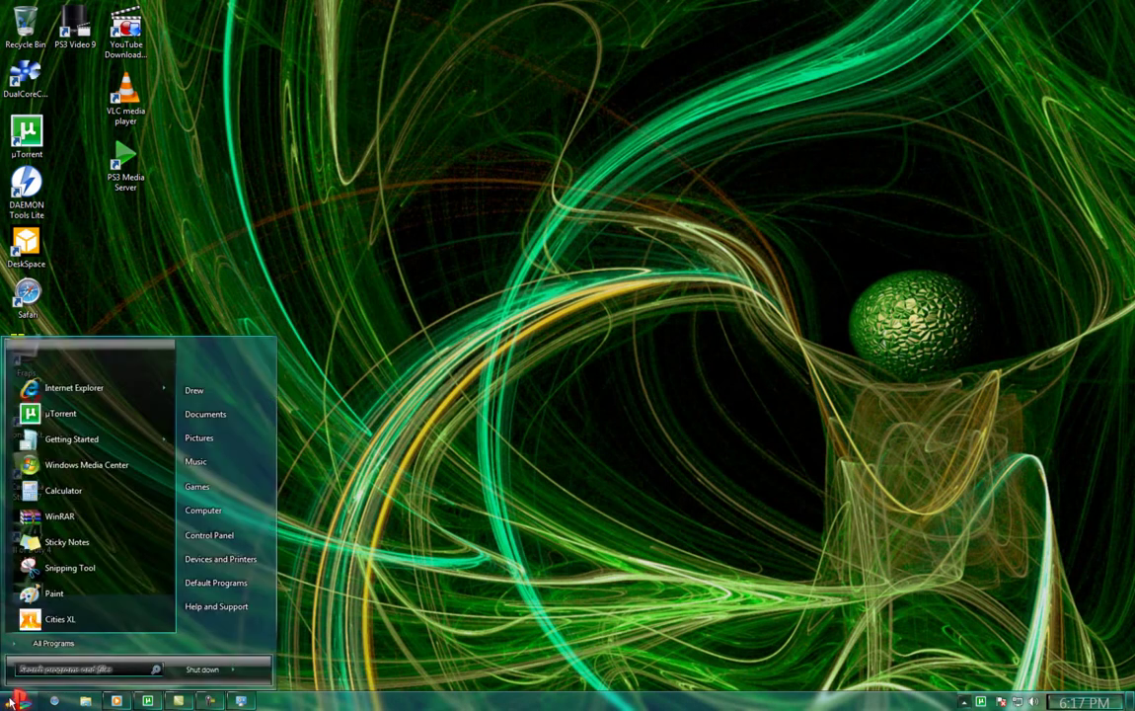
pyautogui.click(10, 701)
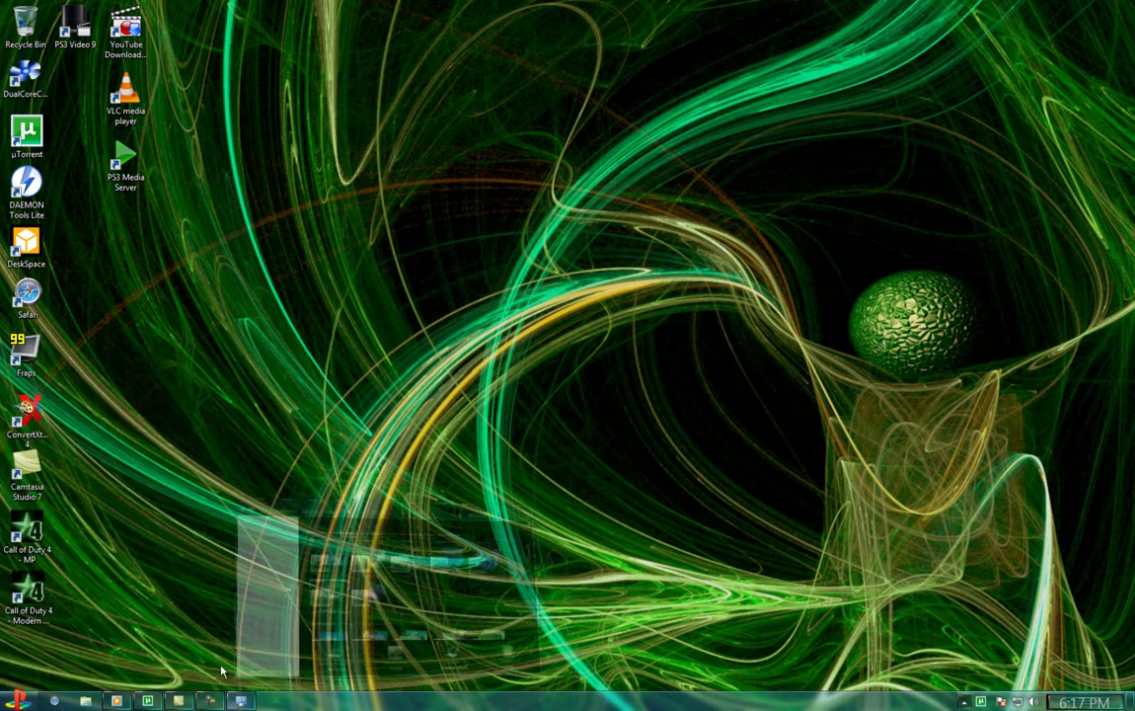
# - Reopen the Personalization window and apply the Web theme from the Installed Themes
pyautogui.scroll(-4, 439, 553)
pyautogui.scroll(-5, 444, 547)
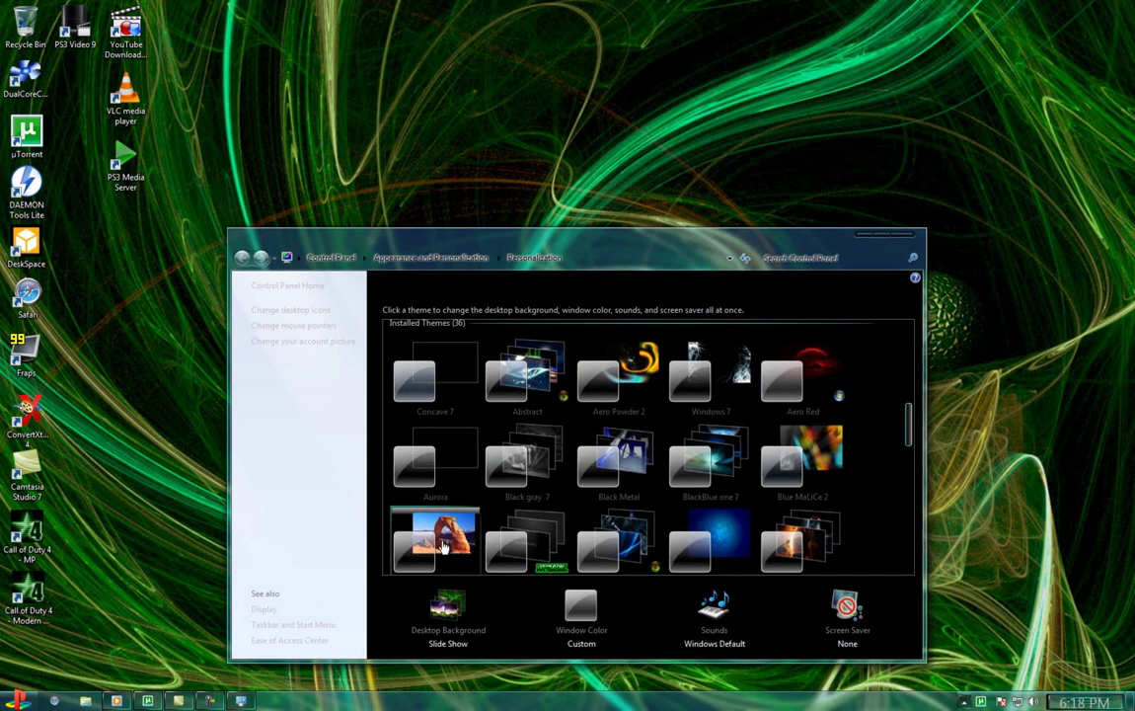
pyautogui.scroll(-1, 442, 546)
pyautogui.scroll(-4, 442, 547)
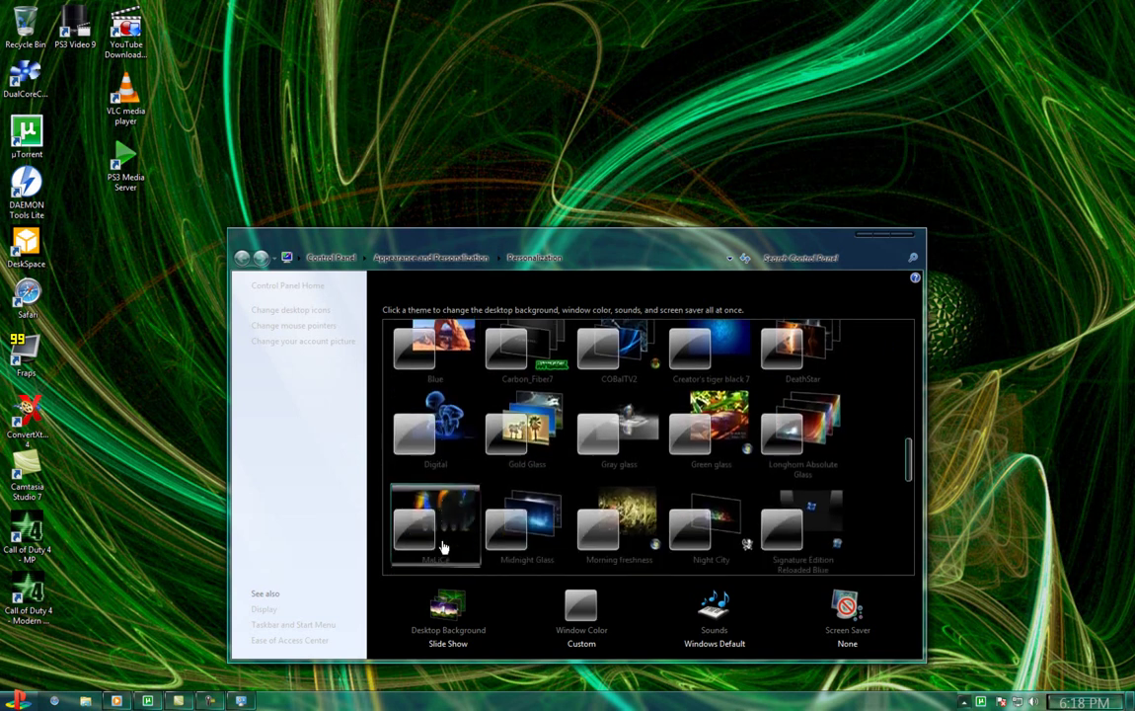
pyautogui.scroll(-2, 442, 547)
pyautogui.scroll(-4, 442, 547)
pyautogui.scroll(-3, 442, 547)
pyautogui.scroll(4, 442, 547)
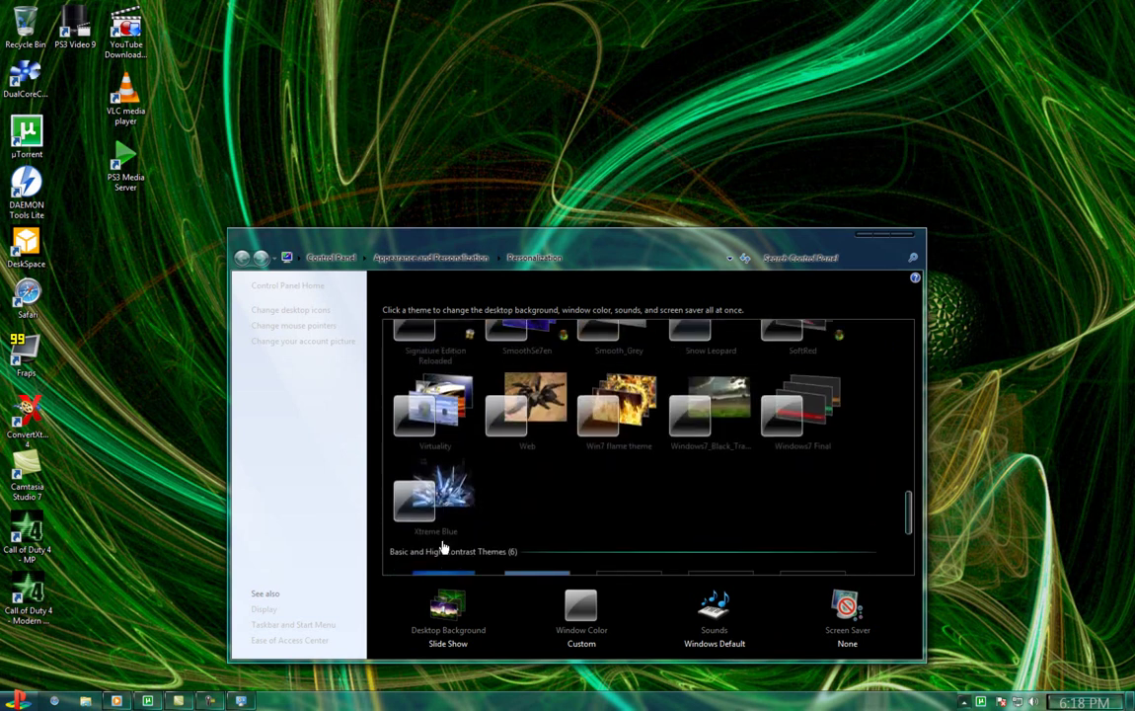
pyautogui.scroll(2, 442, 547)
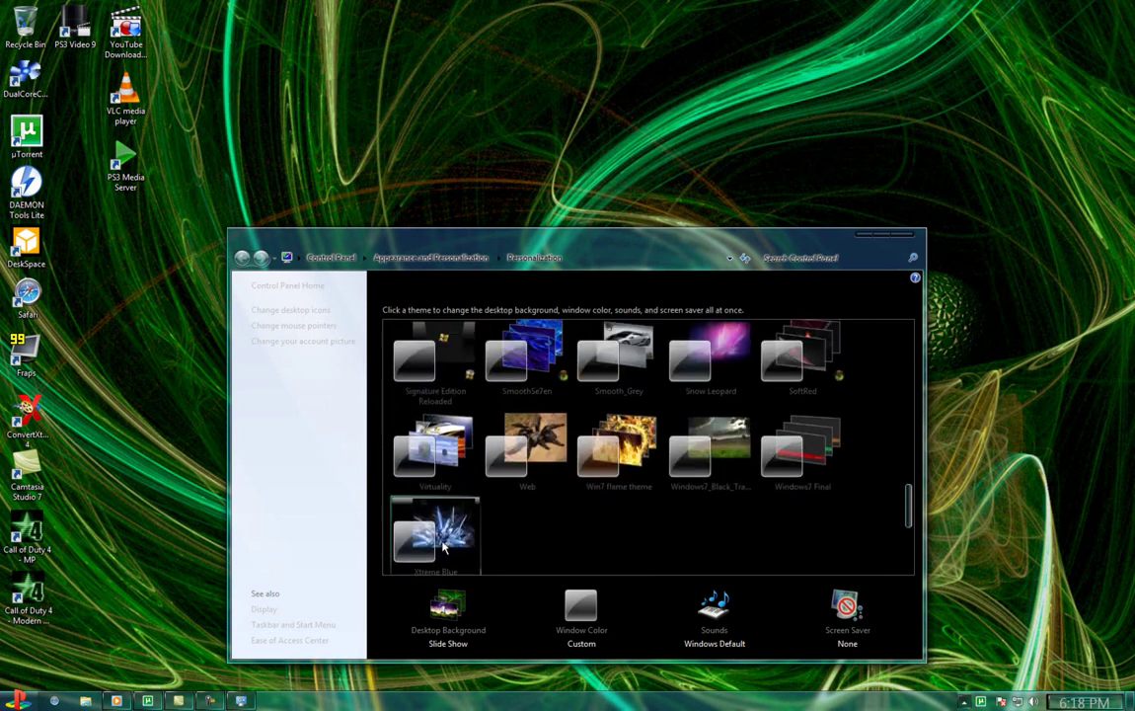
pyautogui.click(555, 462)
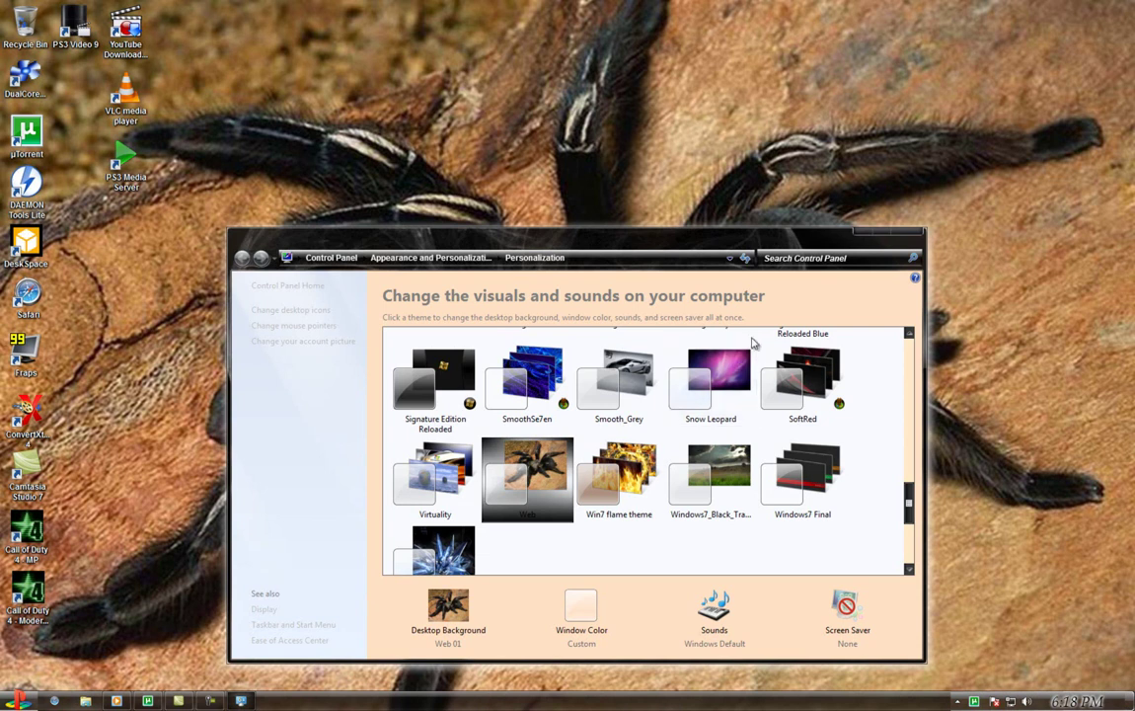
# - Minimize the Personalization window and view the Web theme's desktop context menu, New submenu and the taskbar, briefly showing the µTorrent window
pyautogui.click(863, 234)
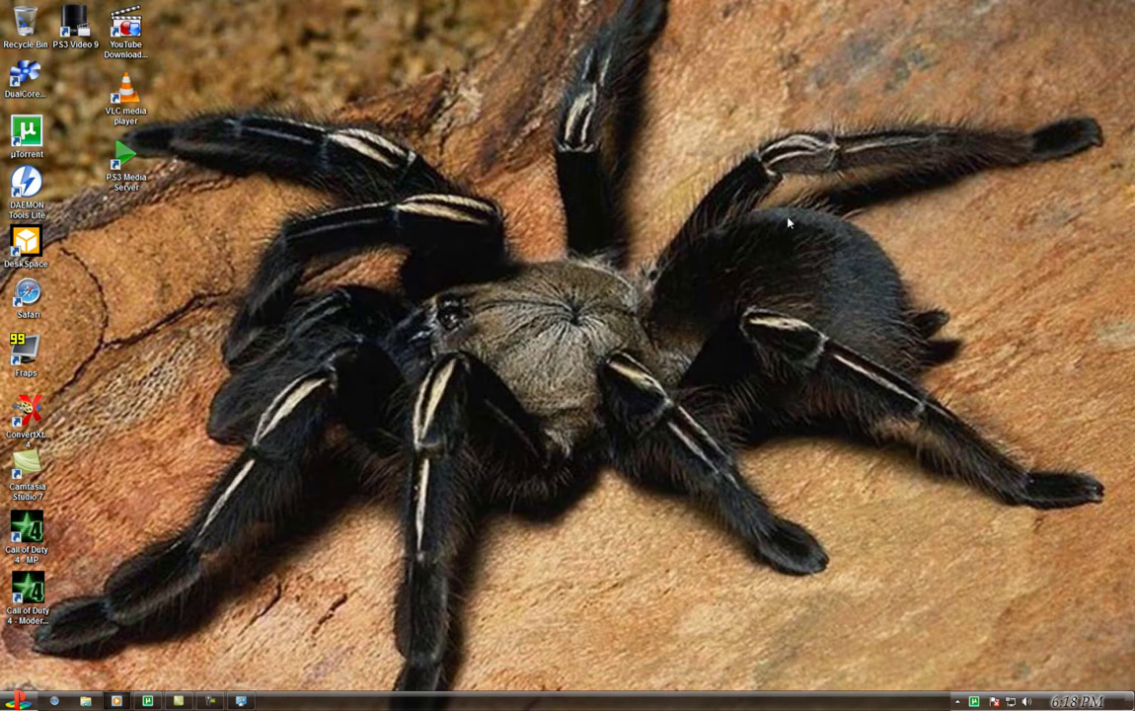
pyautogui.rightClick(496, 211)
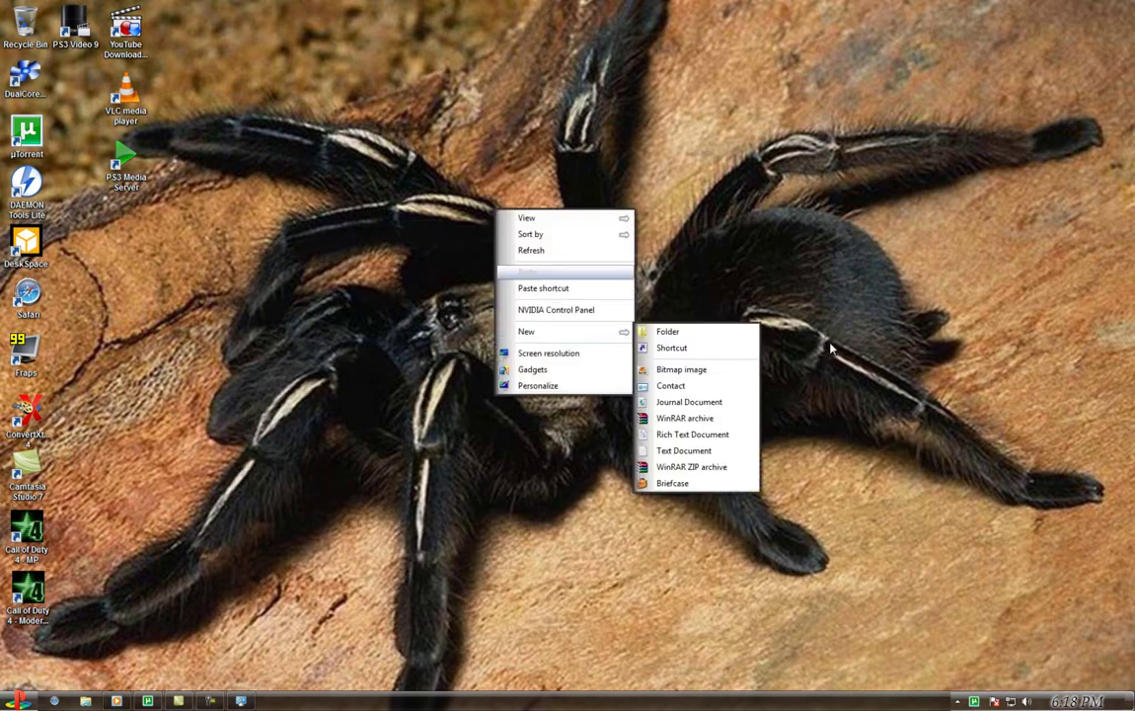
pyautogui.click(746, 314)
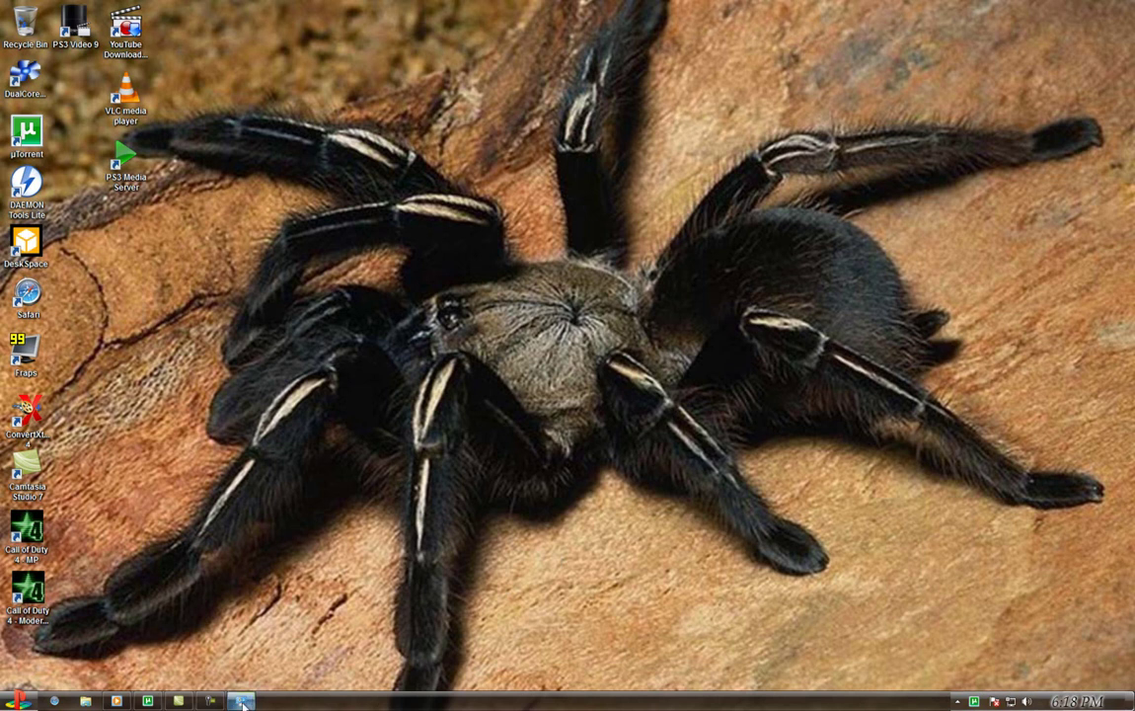
pyautogui.moveTo(243, 703)
pyautogui.click(148, 701)
pyautogui.click(148, 701)
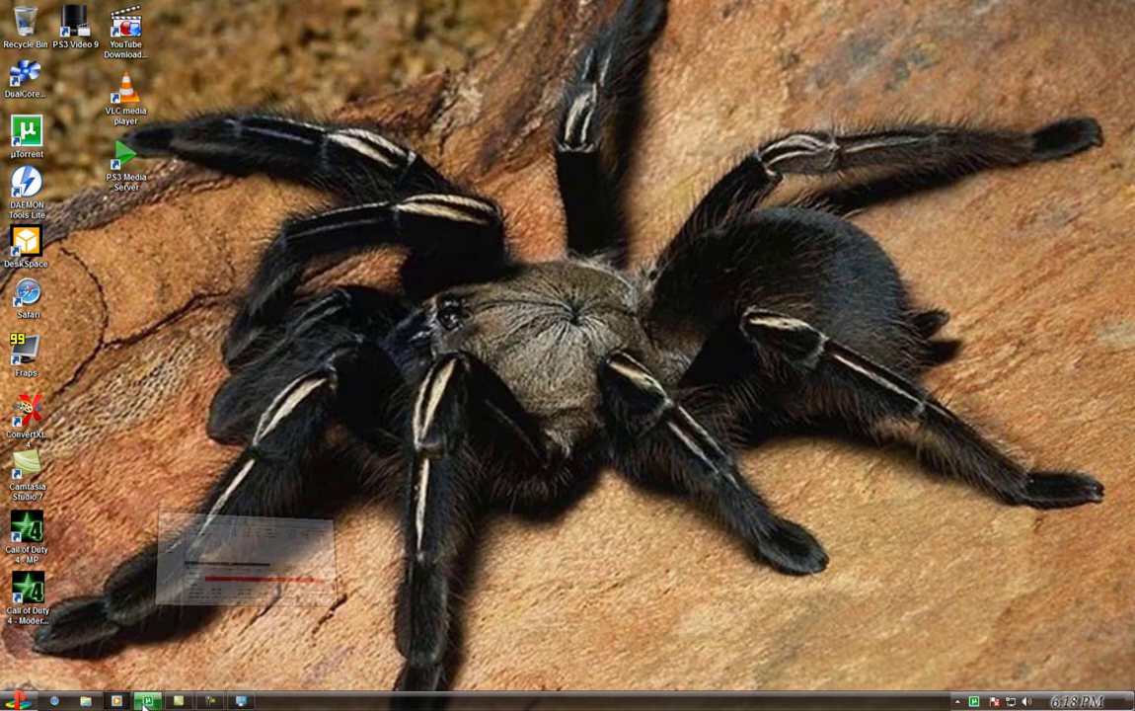
# - Restore the Personalization window and apply the Aurora theme from the Installed Themes
pyautogui.click(241, 700)
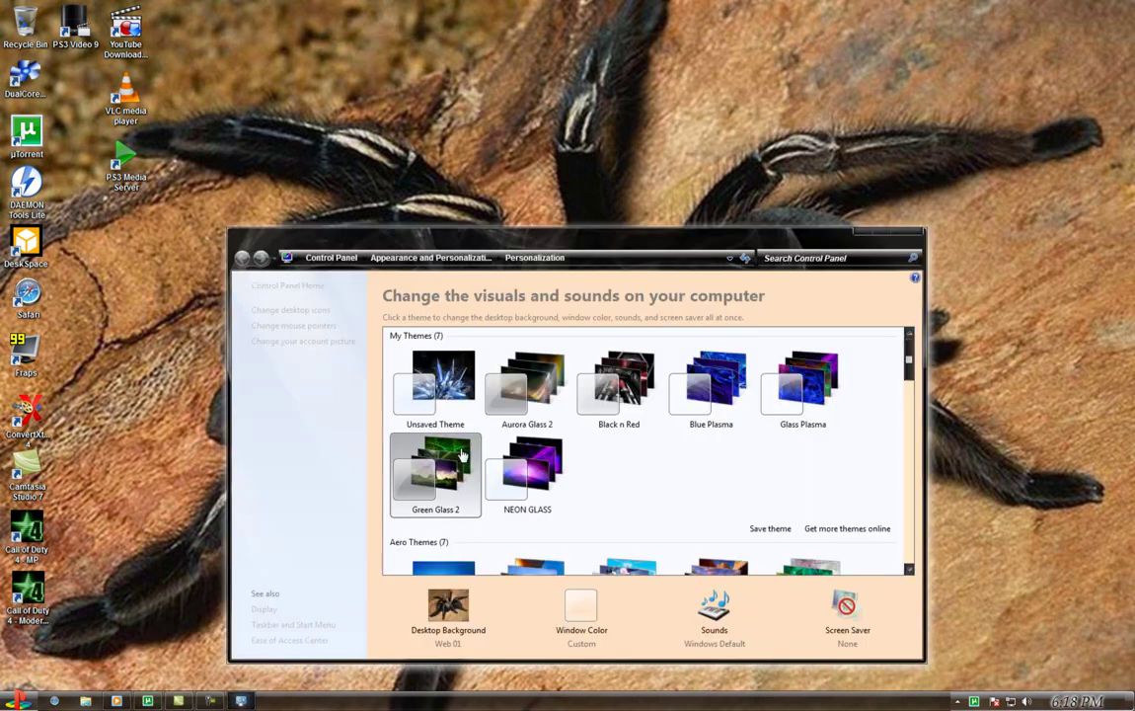
pyautogui.scroll(-8, 434, 471)
pyautogui.scroll(-1, 475, 482)
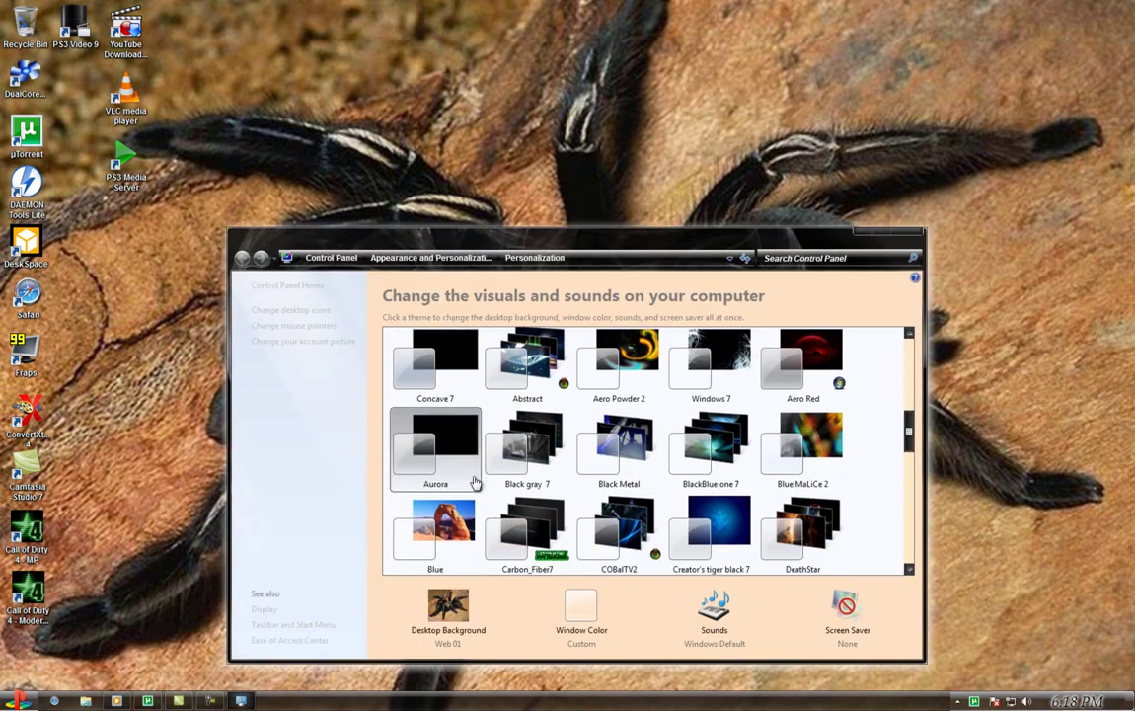
pyautogui.click(460, 471)
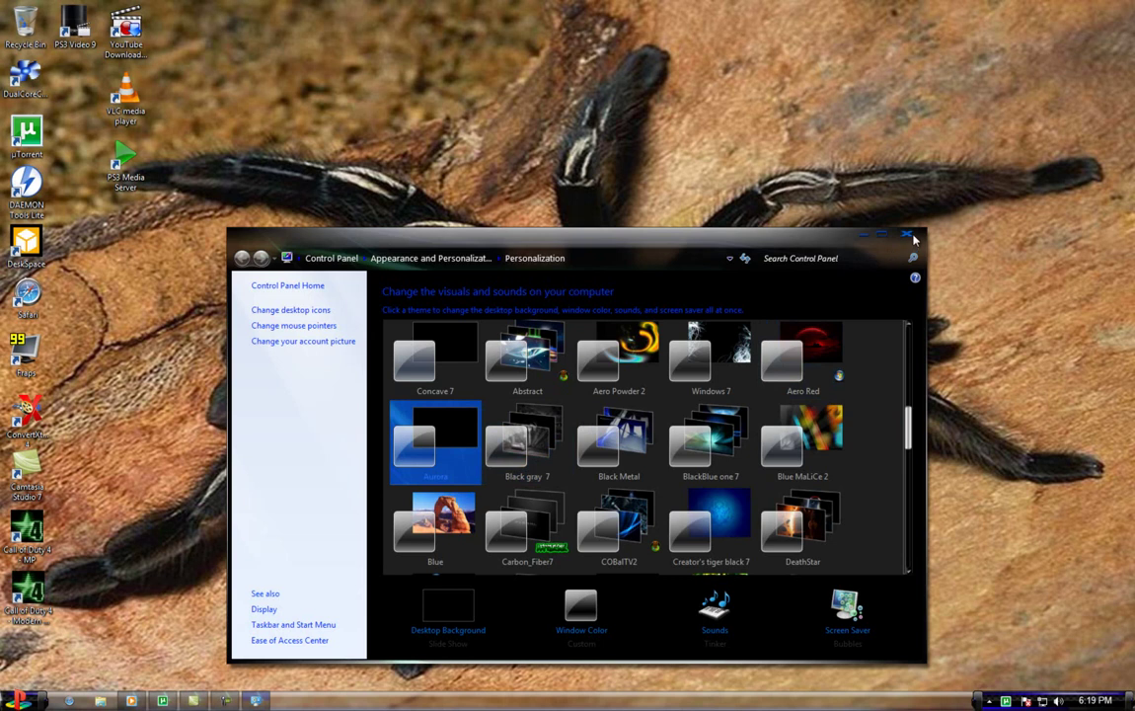
# - Apply the Carbon_Fiber7 theme from the Installed Themes
pyautogui.scroll(-3, 740, 454)
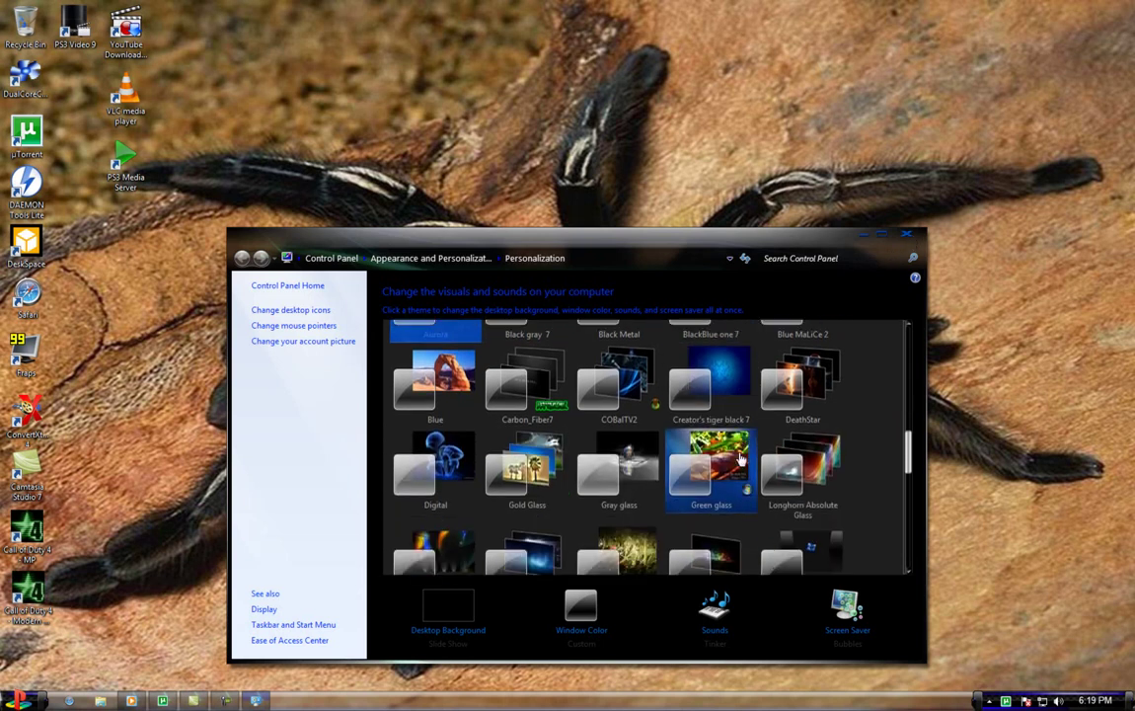
pyautogui.scroll(-1, 740, 459)
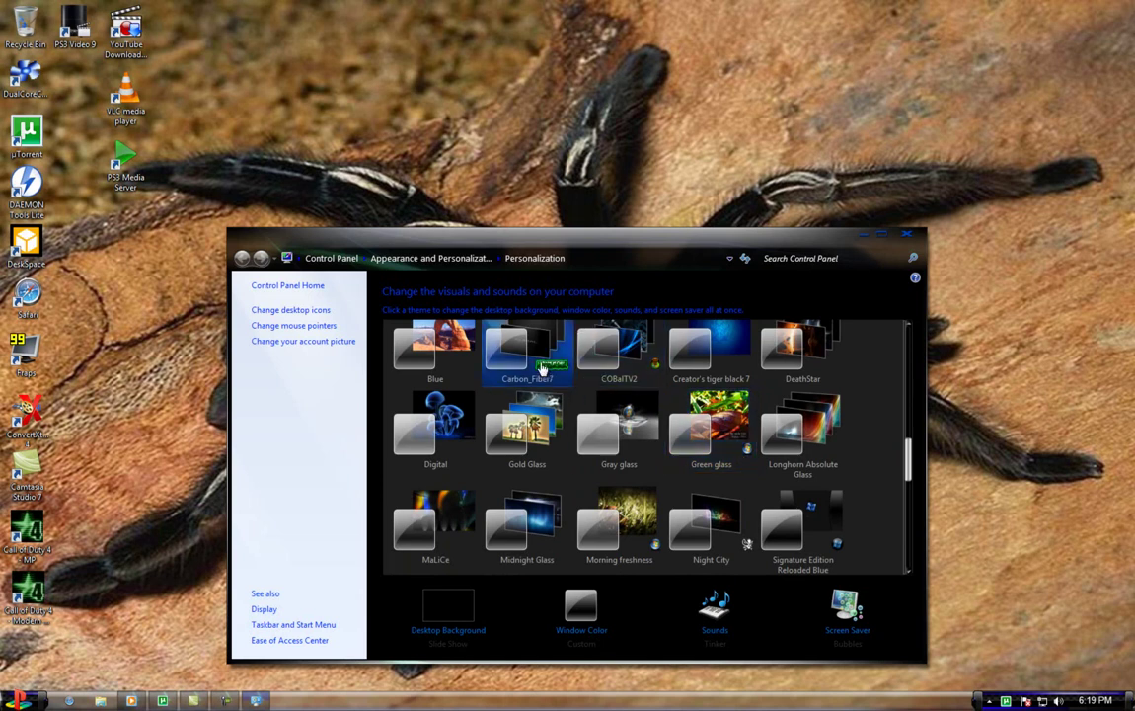
pyautogui.click(542, 371)
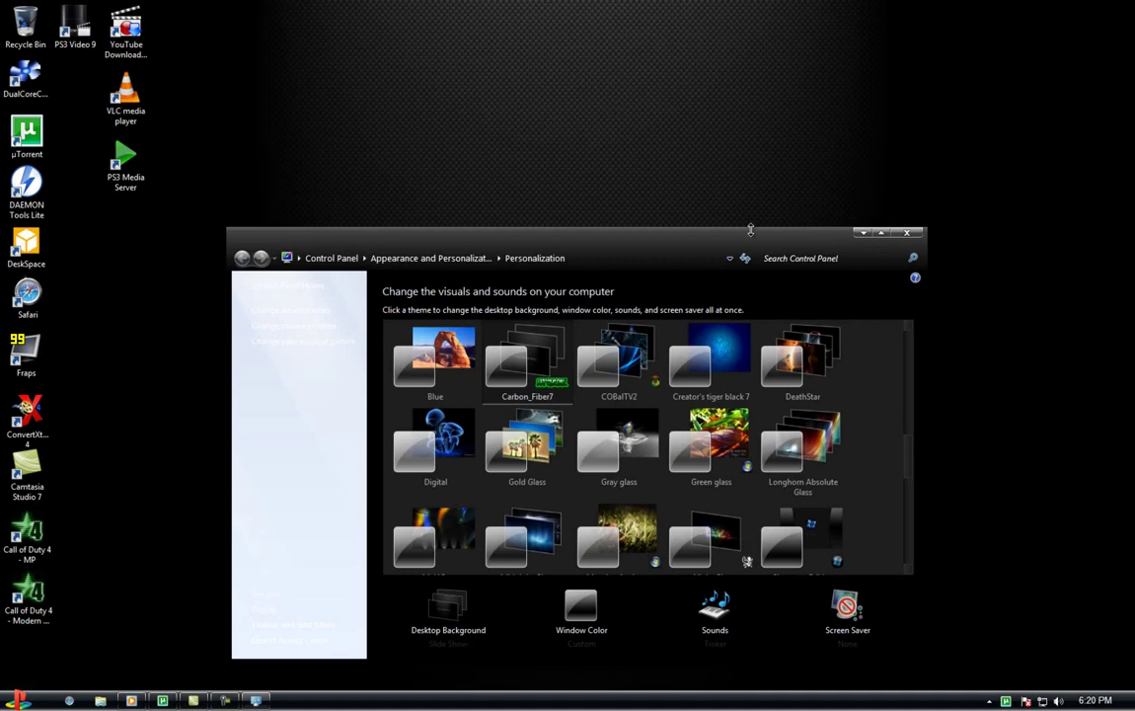
# - Minimize the Personalization window and advance the Carbon_Fiber7 slide show to the next desktop background fourteen times
pyautogui.click(863, 232)
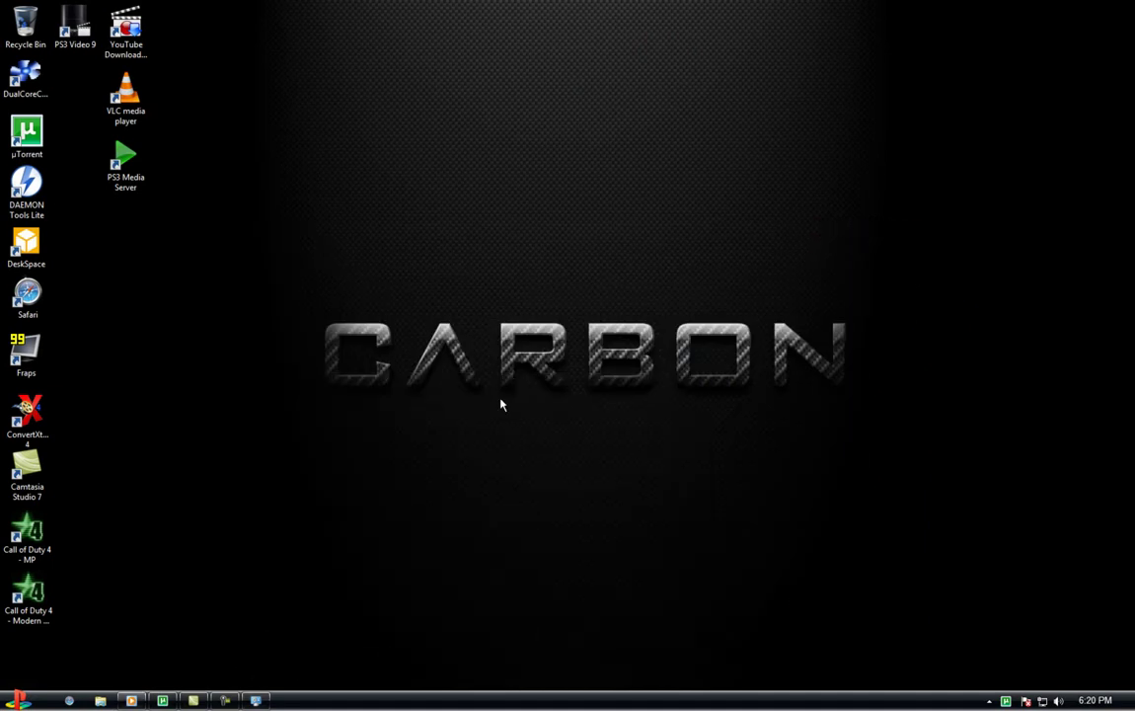
pyautogui.rightClick(501, 435)
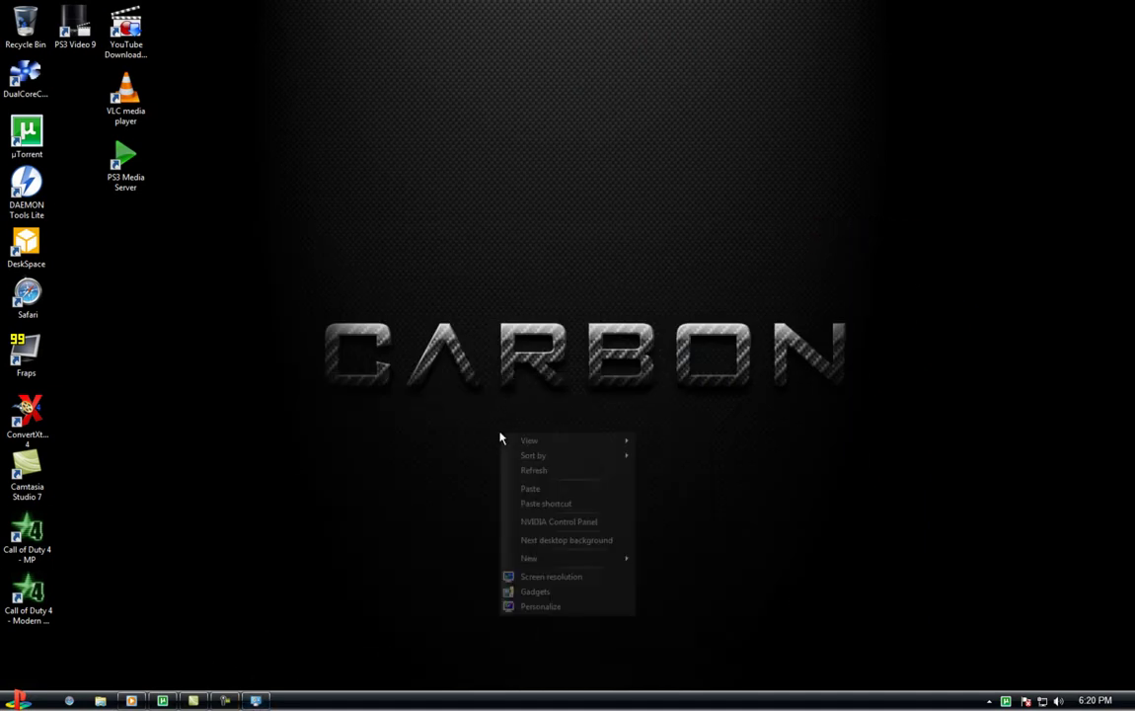
pyautogui.click(544, 539)
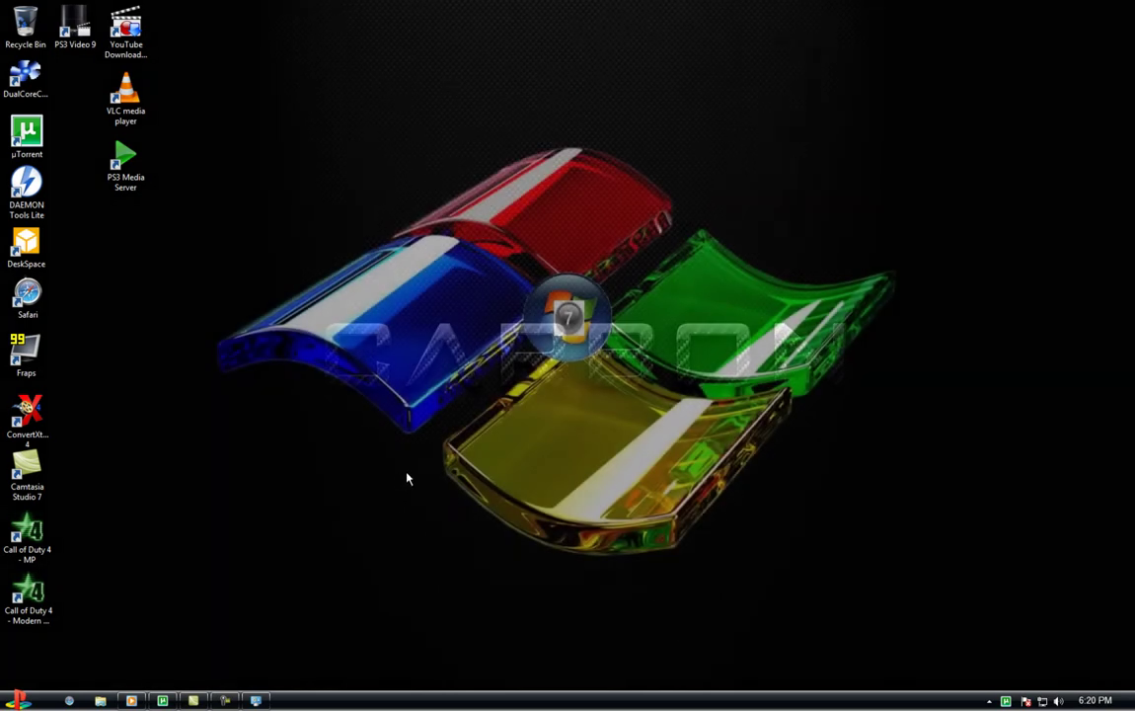
pyautogui.rightClick(407, 478)
pyautogui.click(448, 580)
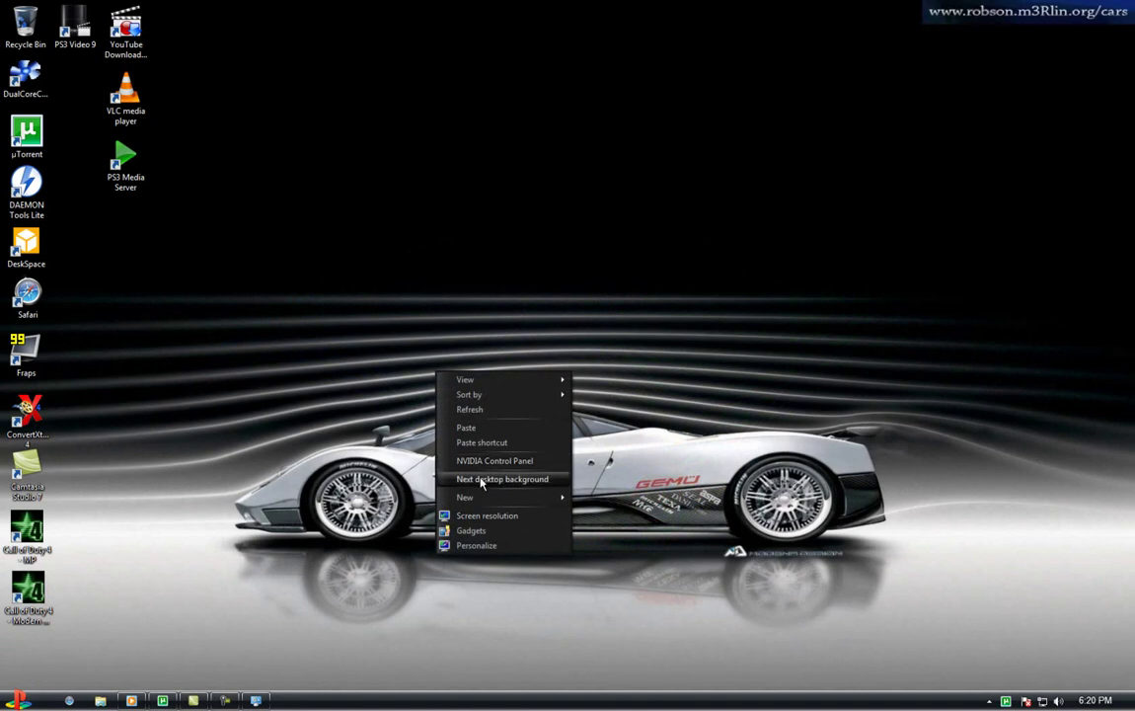
pyautogui.click(474, 479)
pyautogui.rightClick(393, 499)
pyautogui.click(437, 603)
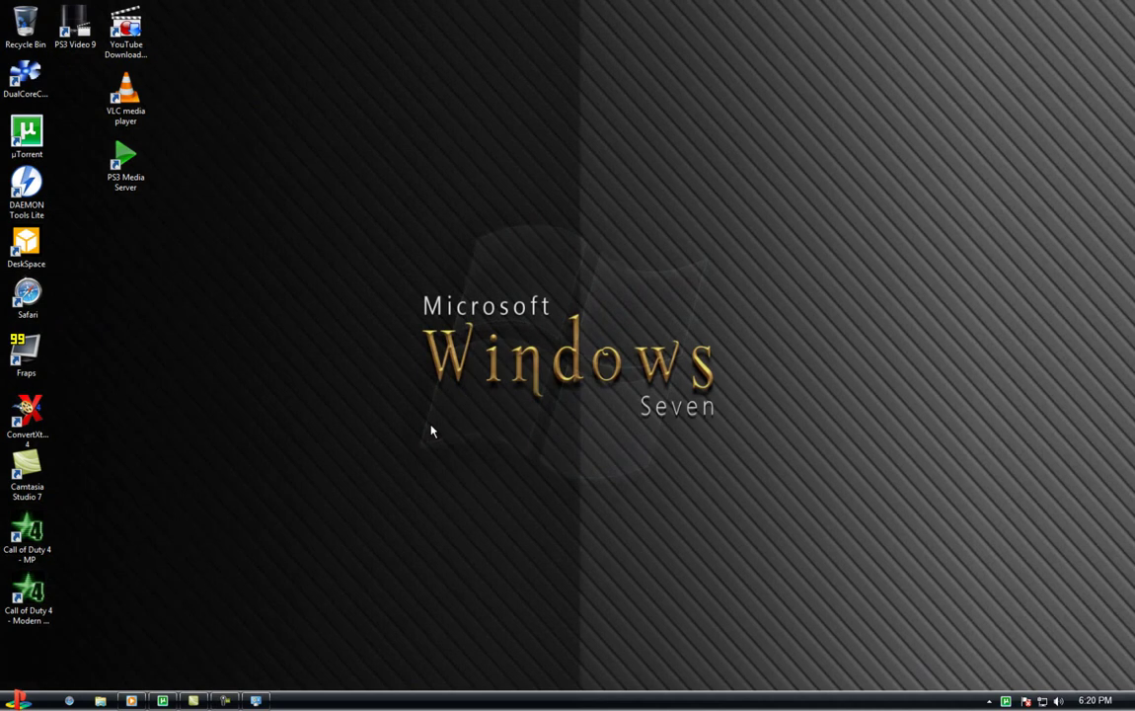
pyautogui.rightClick(431, 431)
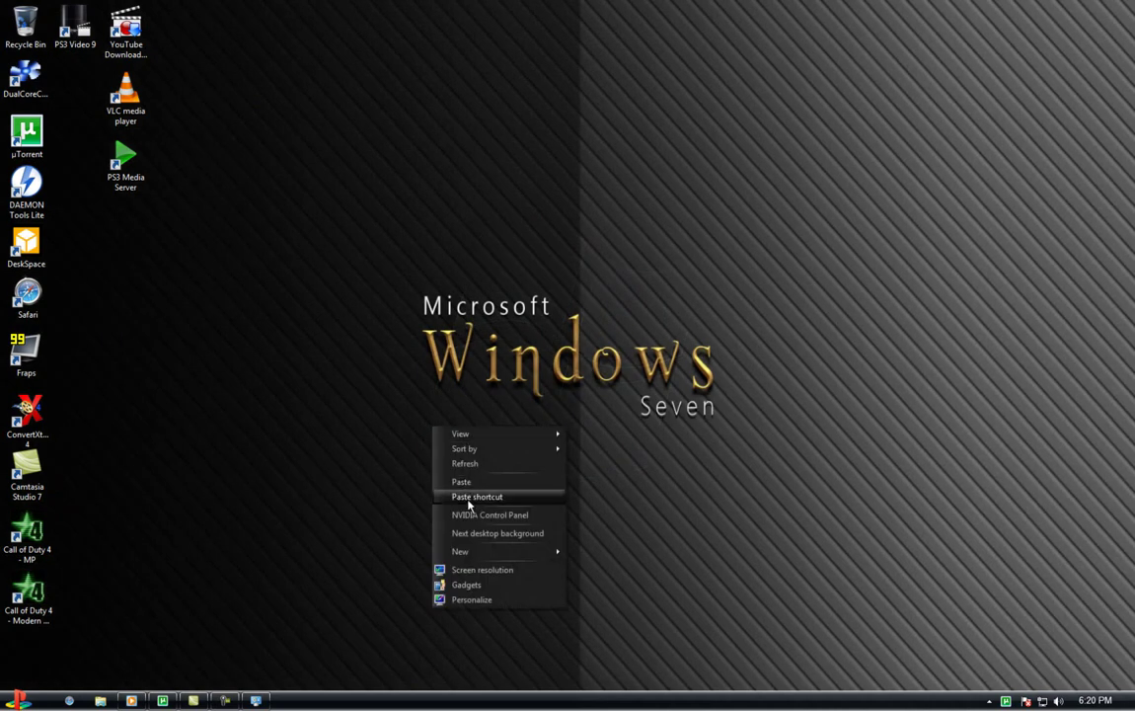
pyautogui.click(484, 535)
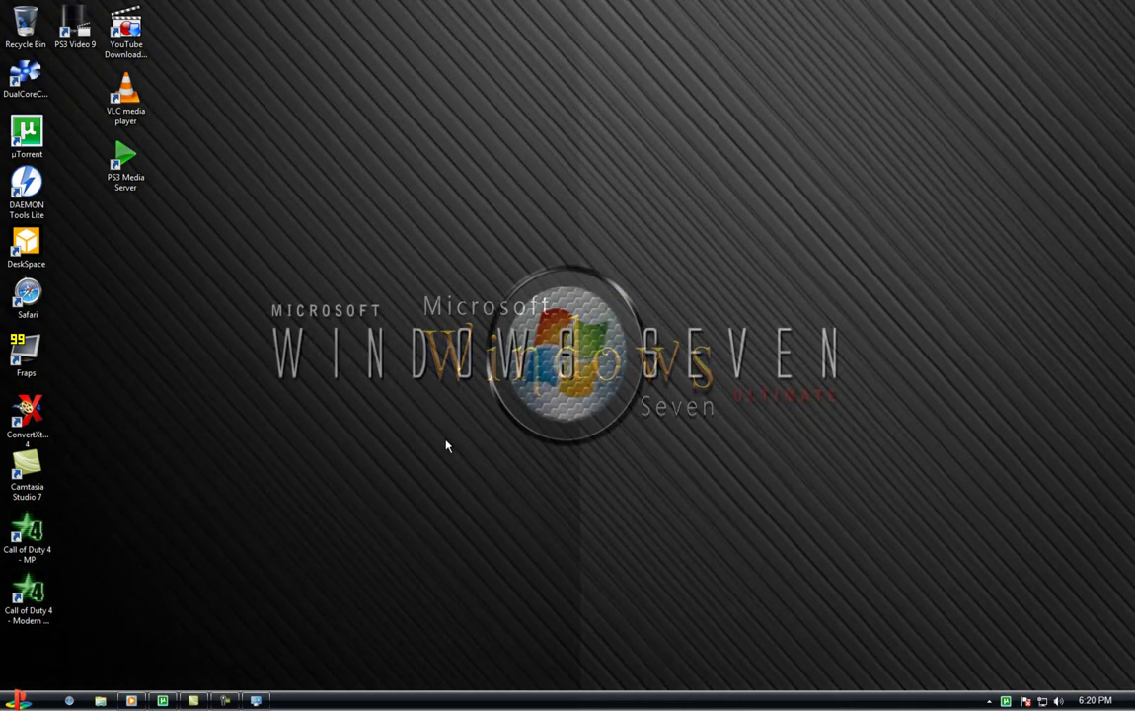
pyautogui.rightClick(447, 443)
pyautogui.click(494, 545)
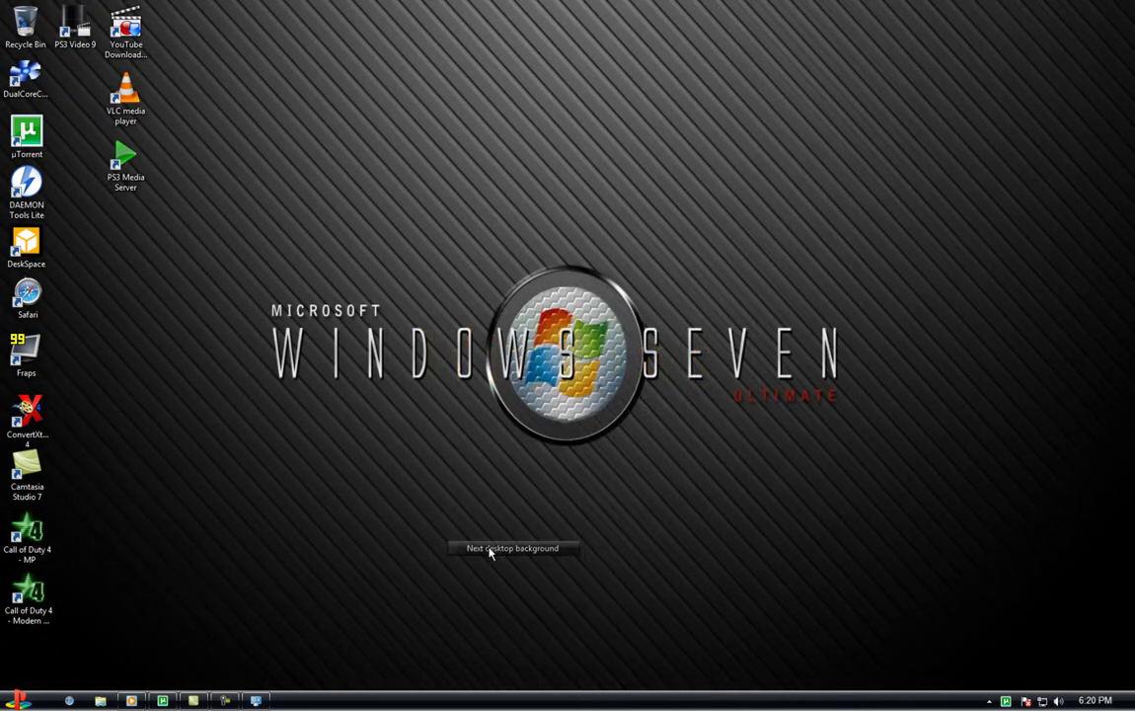
pyautogui.rightClick(456, 383)
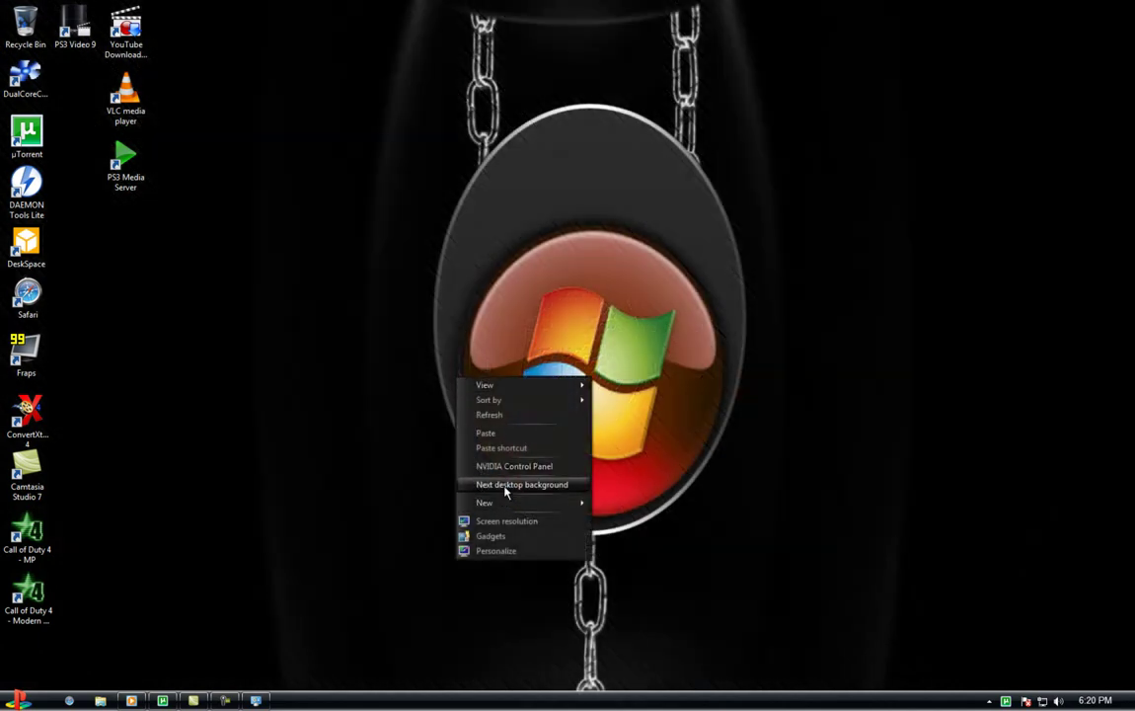
pyautogui.click(503, 480)
pyautogui.rightClick(445, 335)
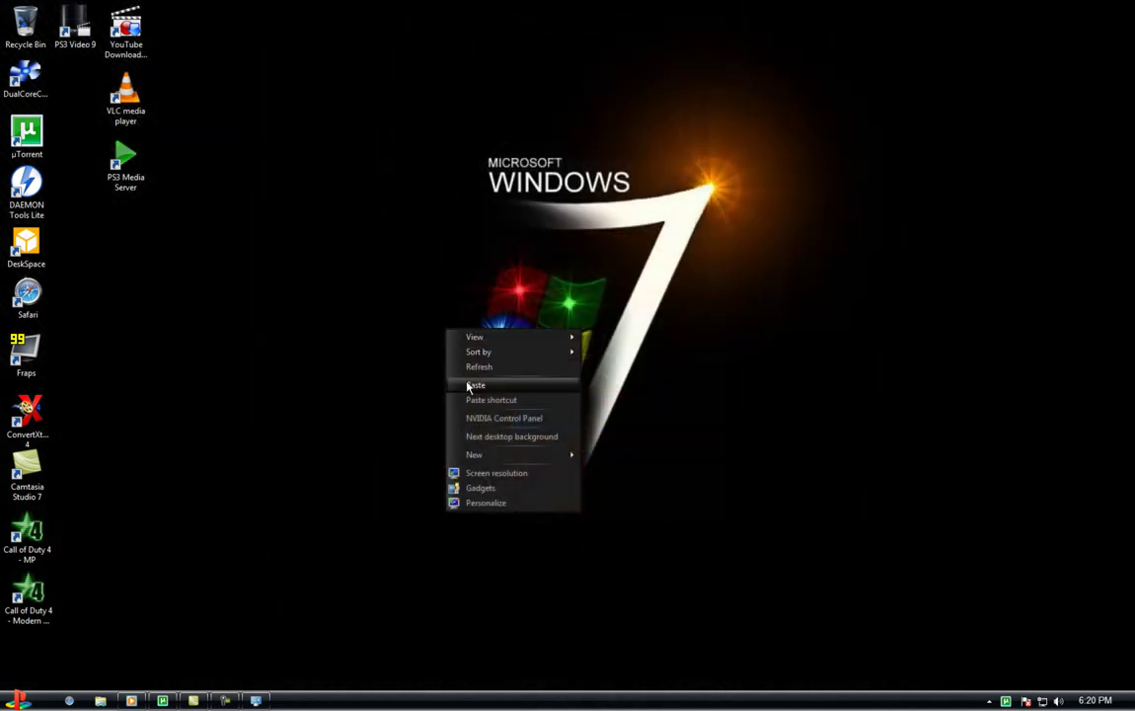
pyautogui.click(476, 440)
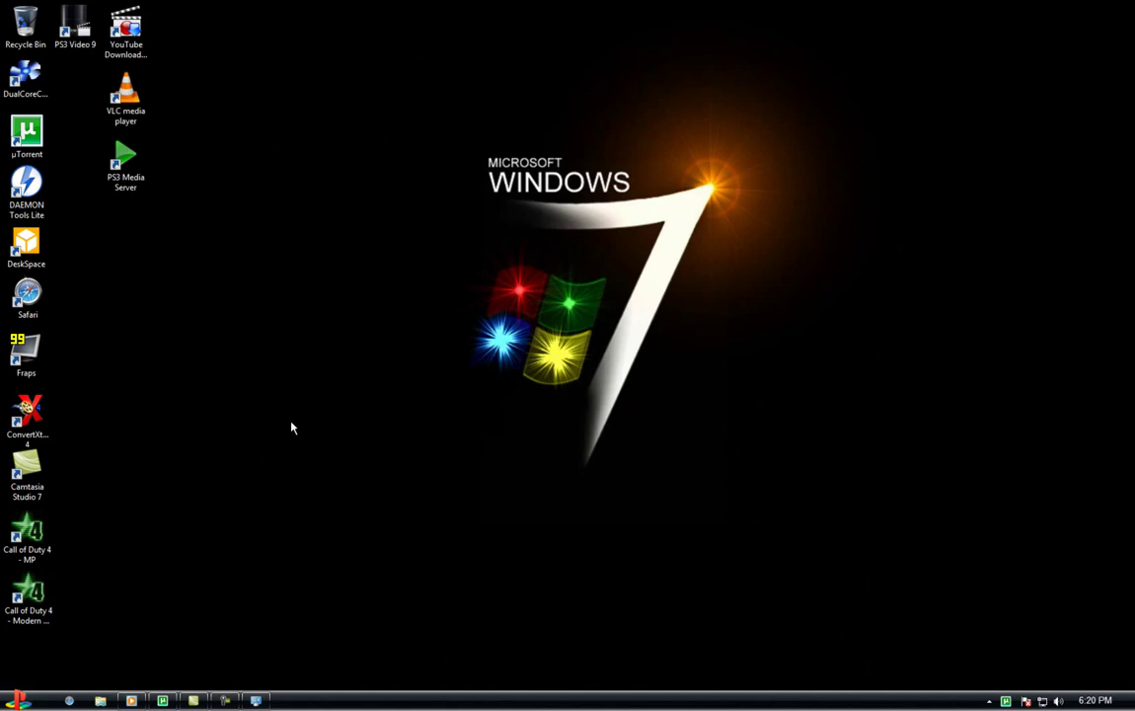
pyautogui.rightClick(277, 384)
pyautogui.click(334, 491)
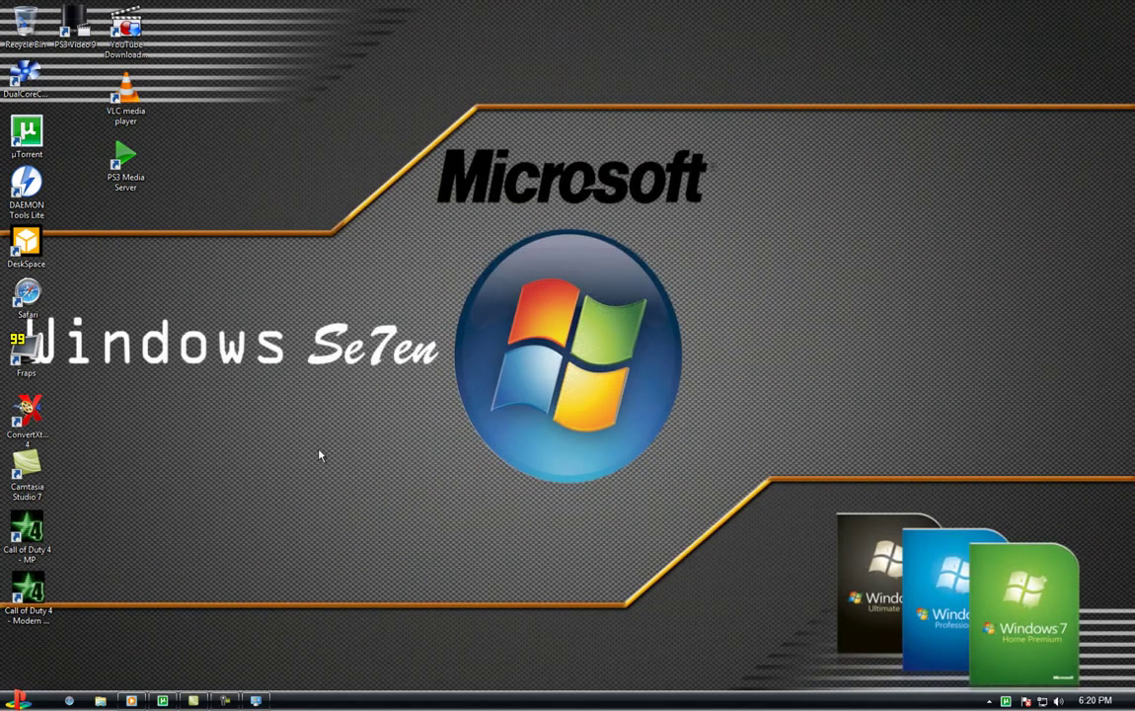
pyautogui.rightClick(319, 455)
pyautogui.click(362, 559)
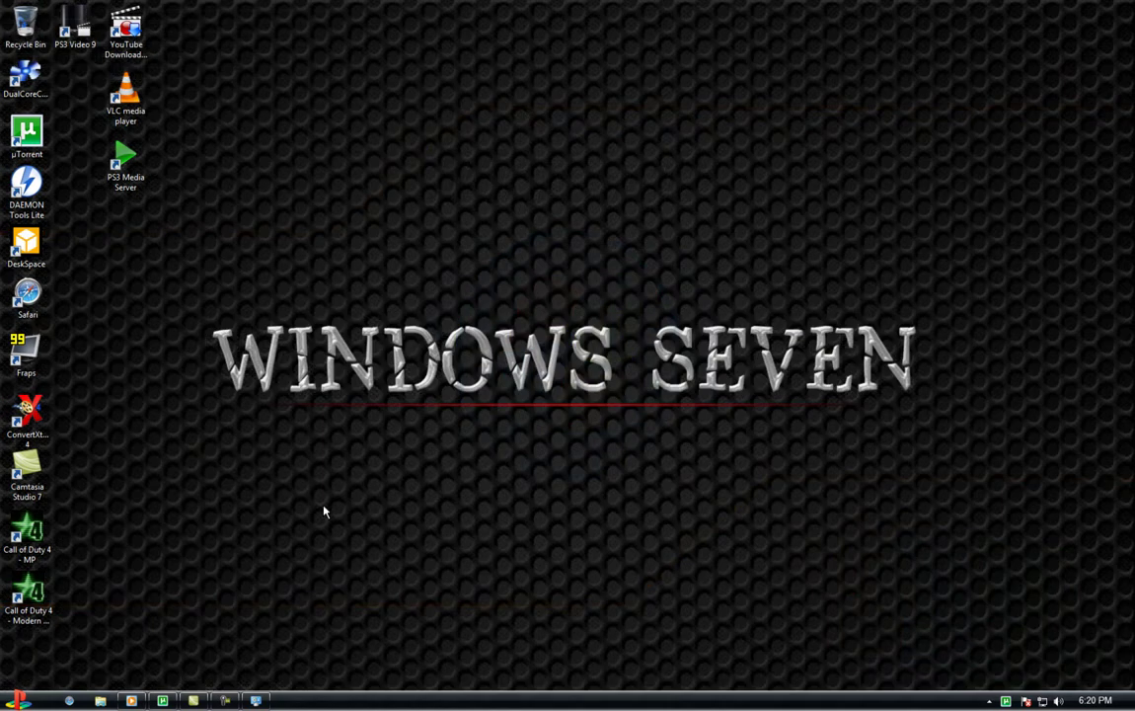
pyautogui.rightClick(325, 507)
pyautogui.click(361, 617)
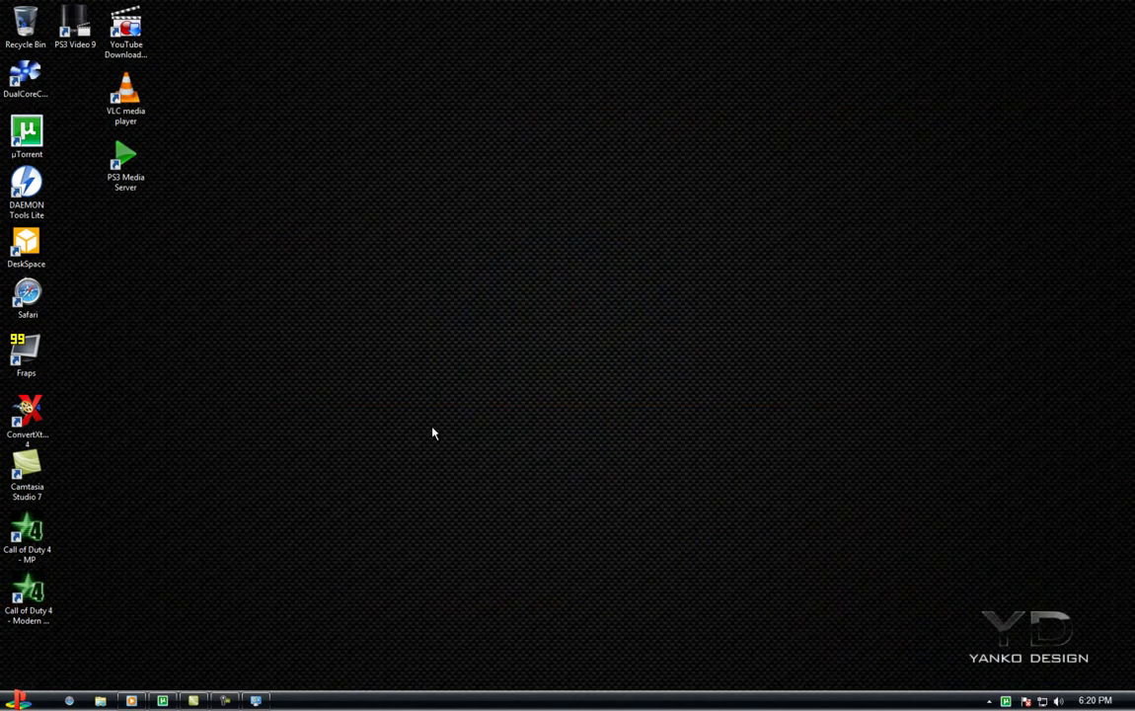
pyautogui.rightClick(432, 432)
pyautogui.click(492, 534)
pyautogui.rightClick(419, 449)
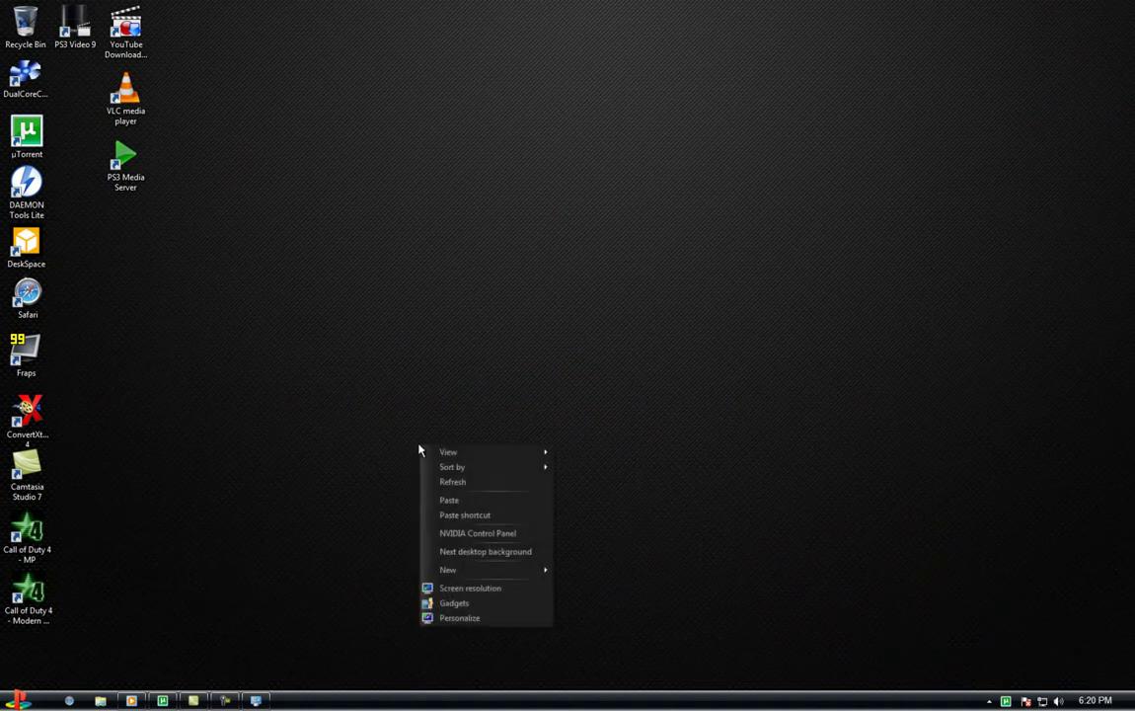
pyautogui.click(462, 553)
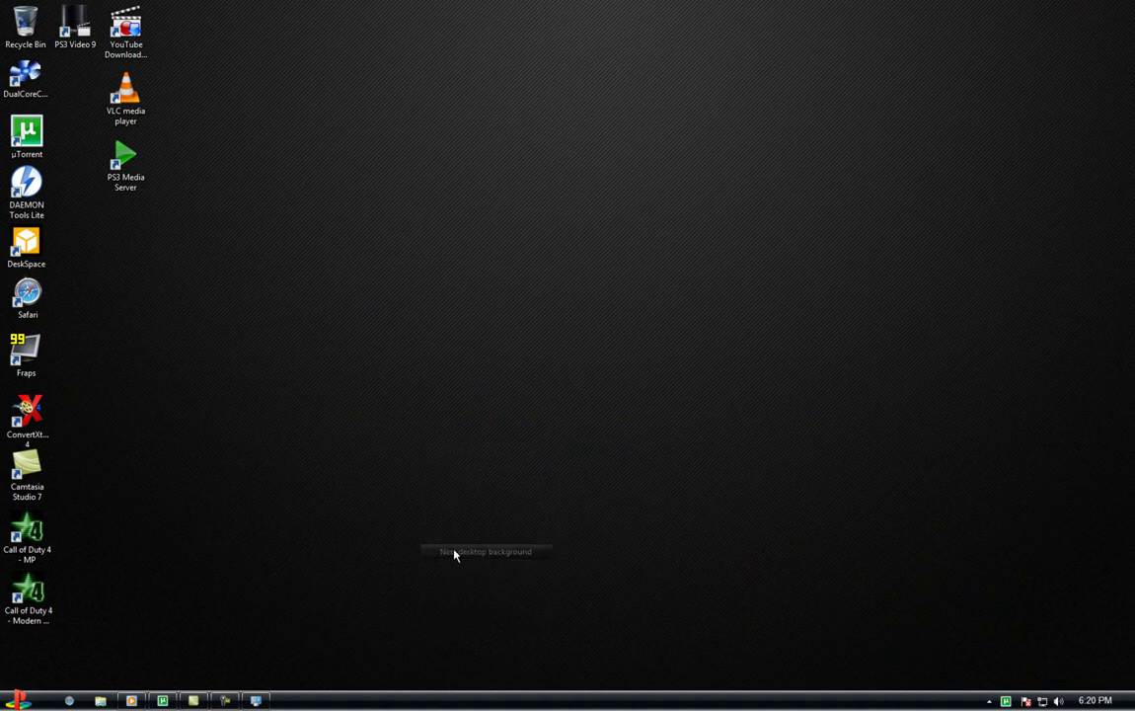
pyautogui.rightClick(378, 482)
pyautogui.click(383, 580)
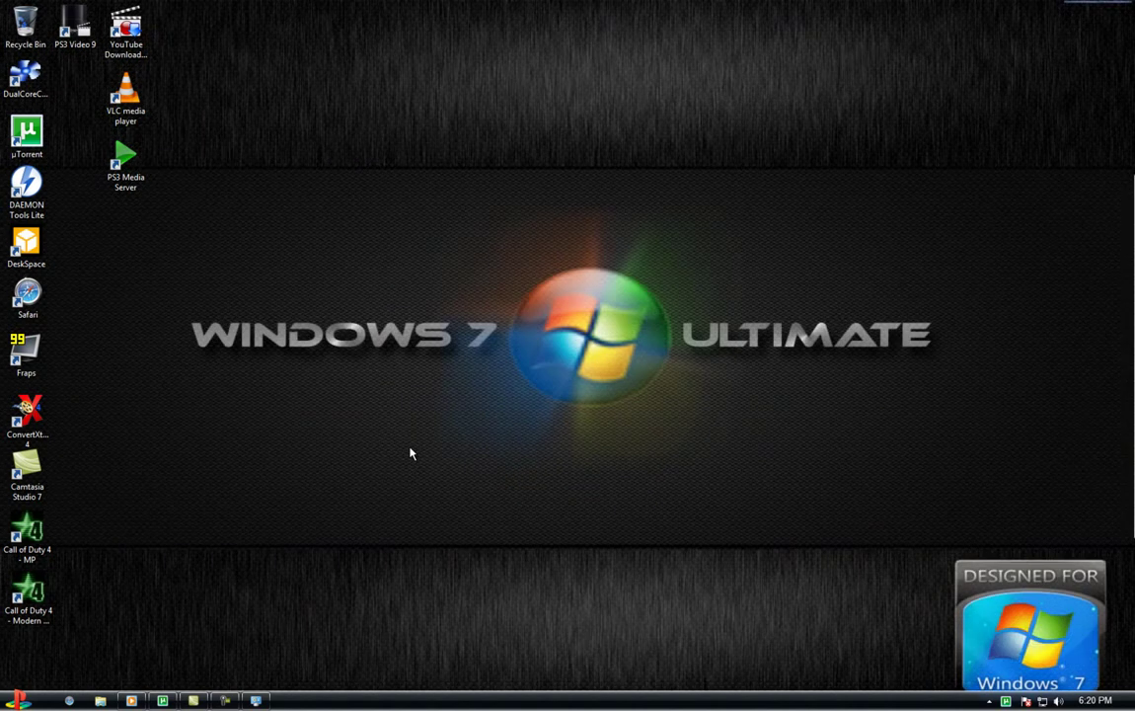